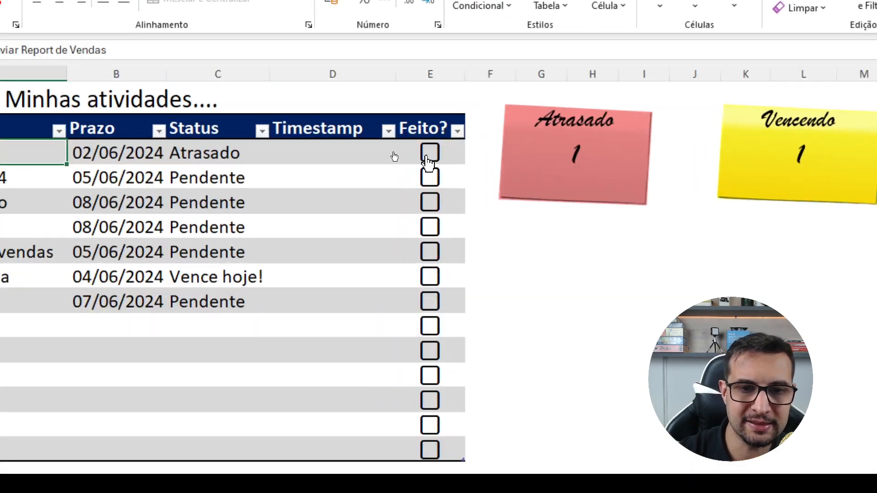
- Toggle the Feito? checkboxes of the first two activities on and off, finishing with both cleared
click(430, 153)
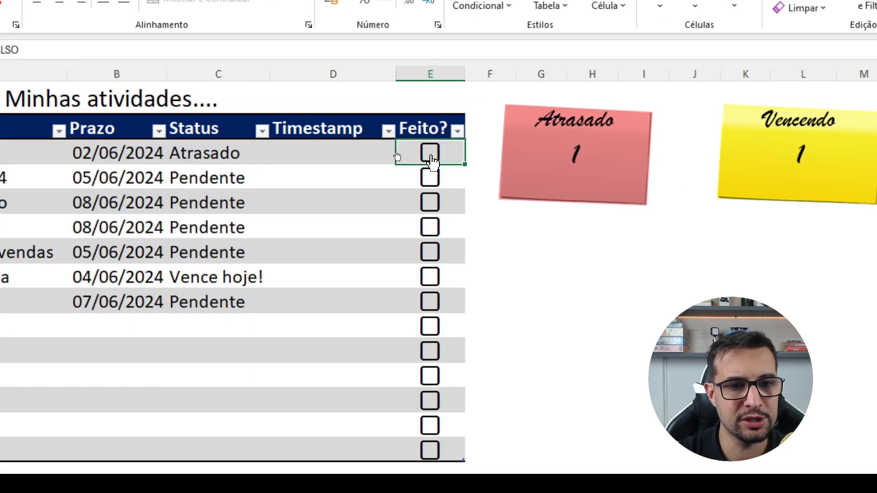
click(430, 178)
click(429, 153)
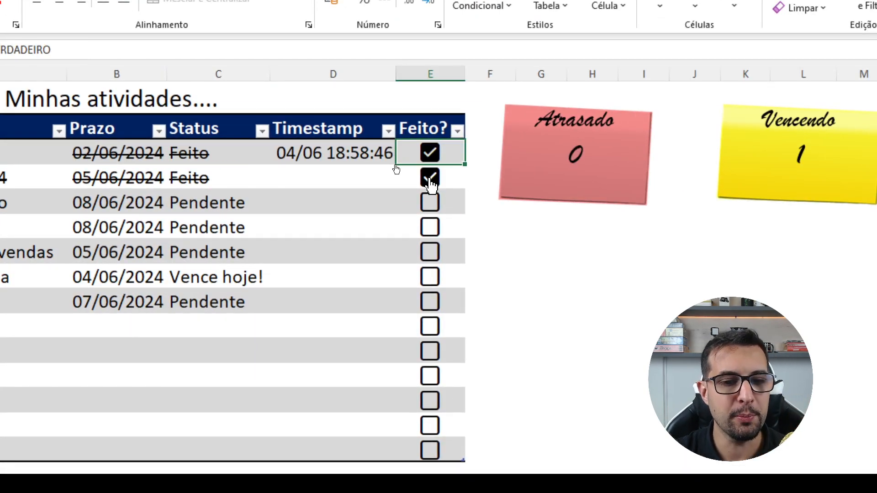
click(430, 177)
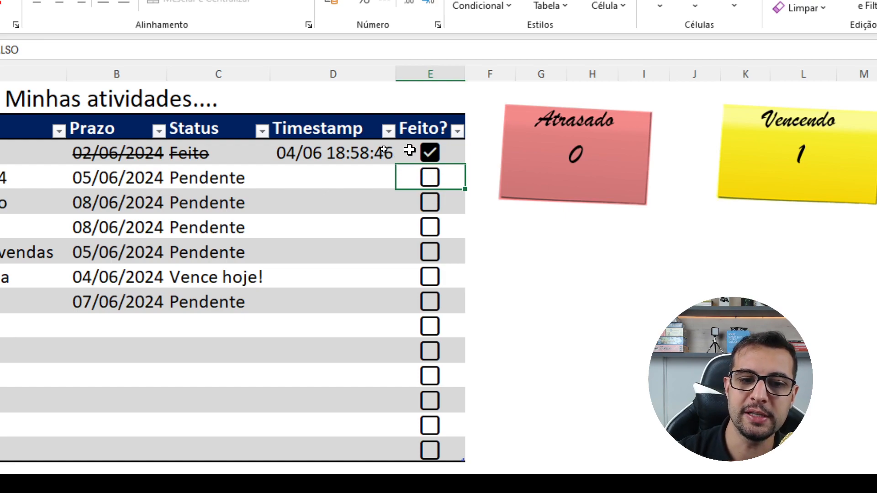
click(429, 153)
click(429, 153)
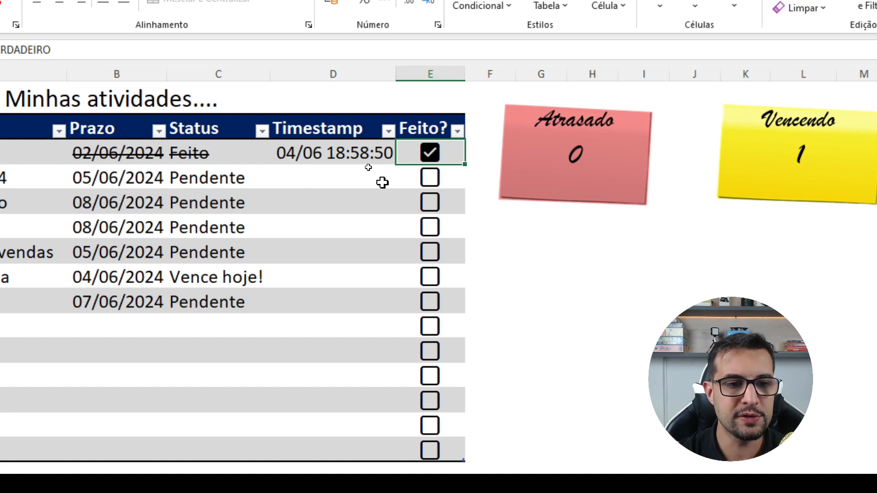
click(429, 156)
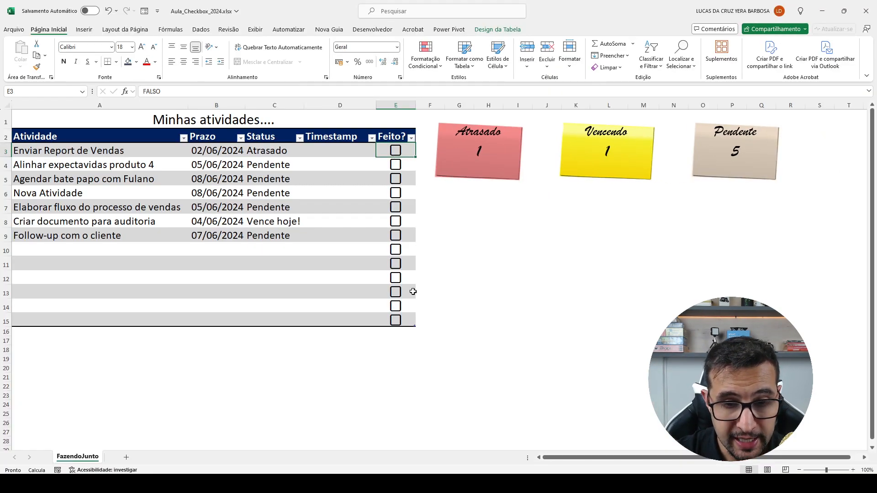
- Delete the checkboxes from the Feito? cells E3:E15 and insert new cell checkboxes in the same range
shift+click(411, 319)
key(Delete)
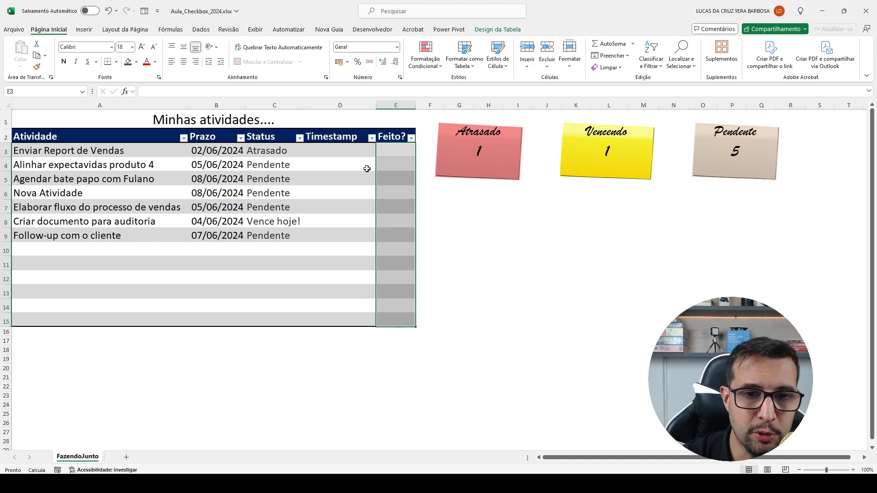
drag(397, 148, 393, 322)
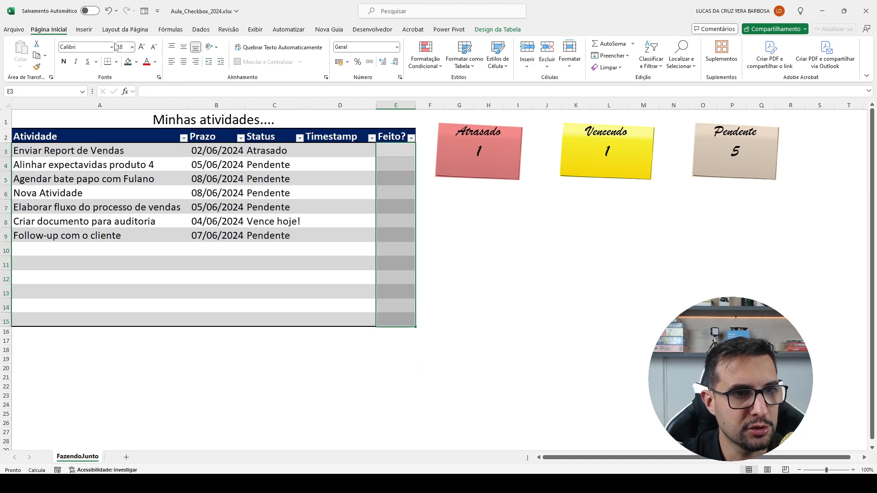
click(84, 30)
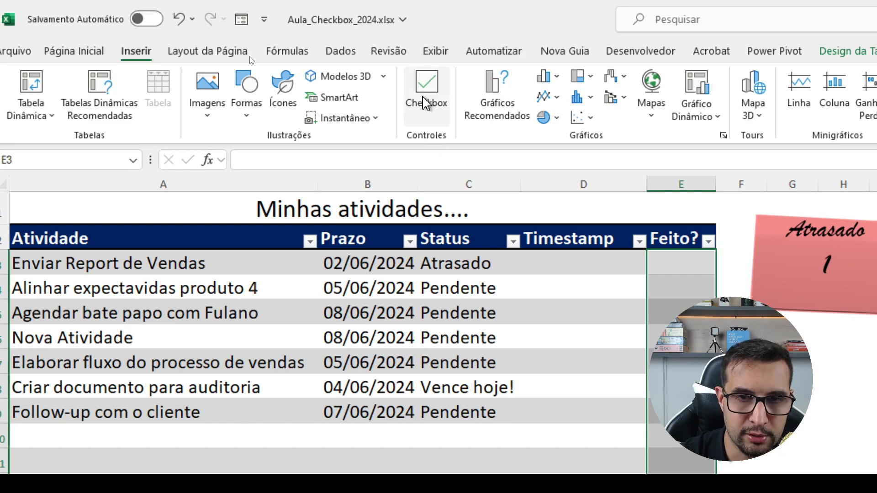
click(427, 103)
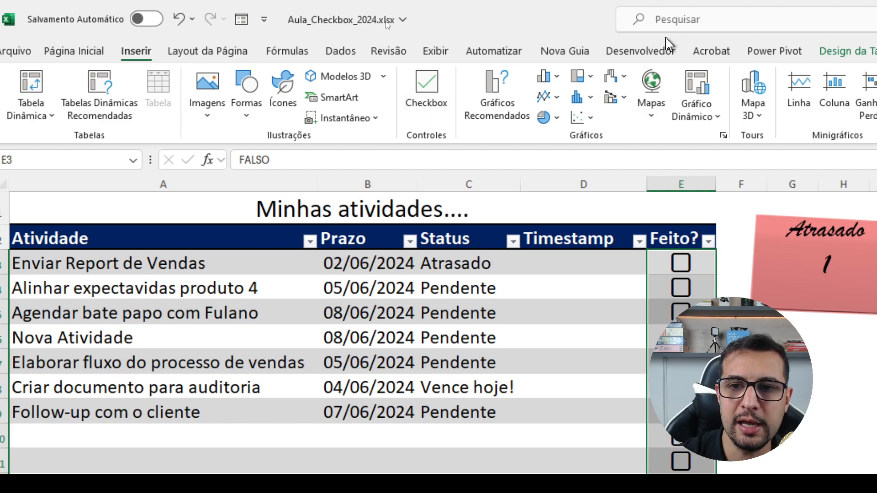
click(640, 51)
click(436, 119)
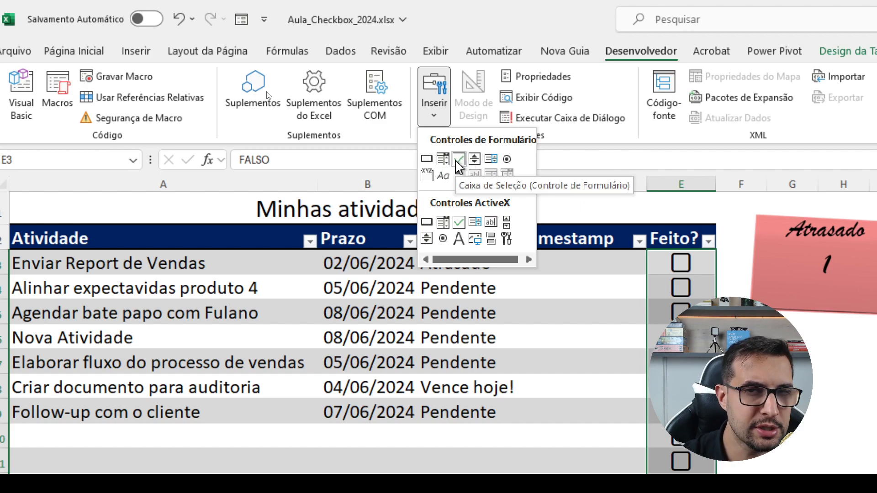
click(134, 51)
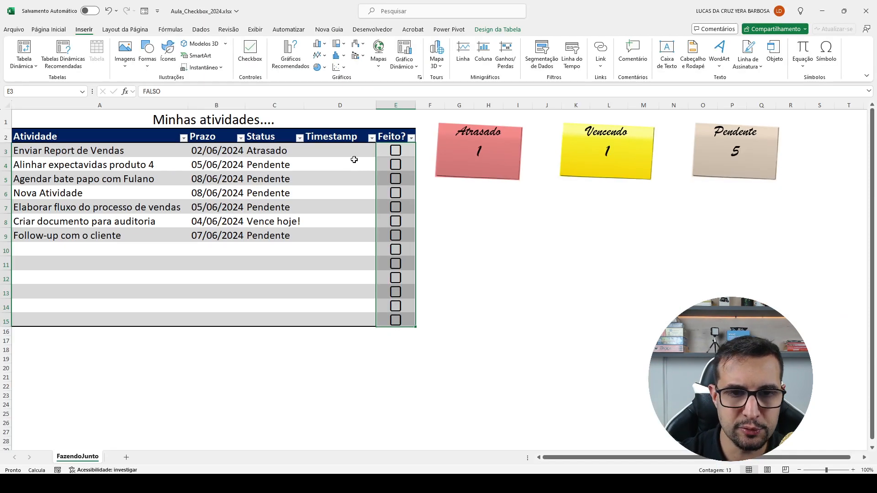
- Toggle the Feito? checkbox of Enviar Report de Vendas several times, finishing with it ticked
click(621, 265)
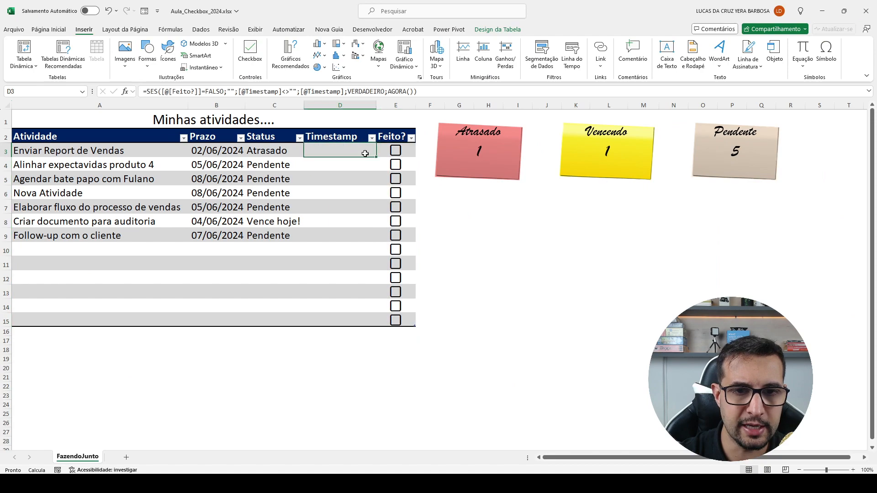
click(408, 150)
click(395, 151)
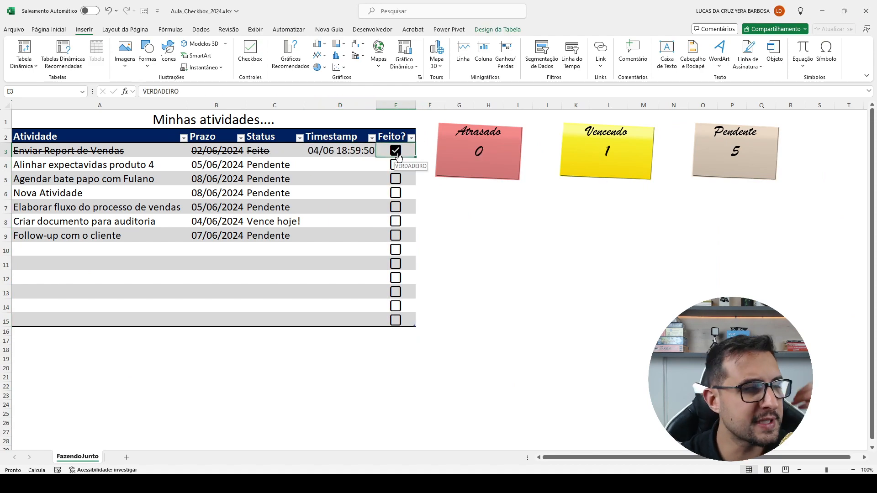
click(396, 151)
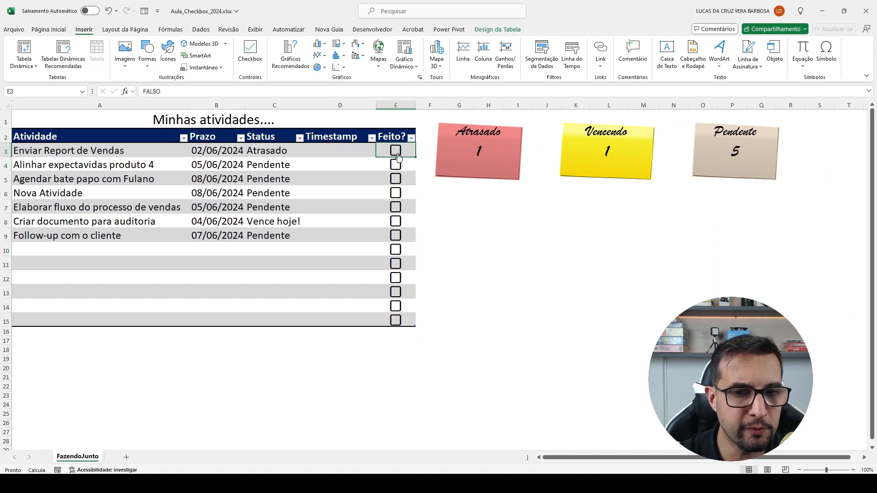
click(396, 153)
click(397, 154)
click(396, 153)
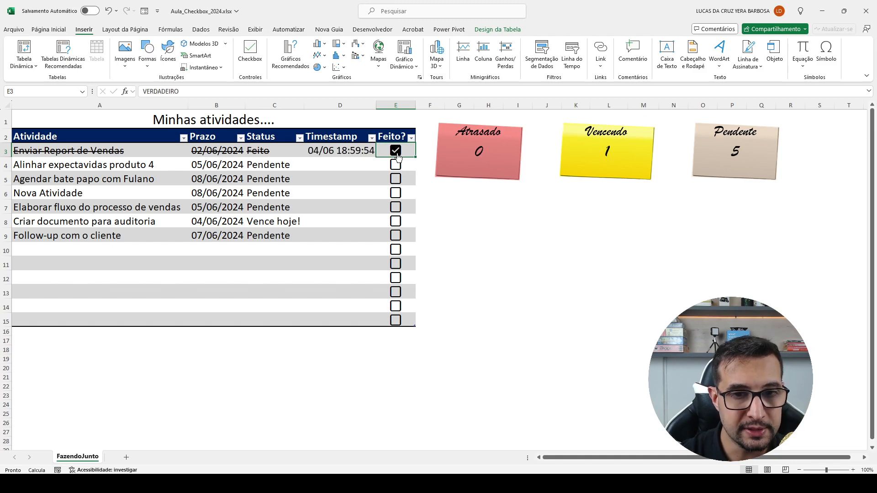
click(396, 154)
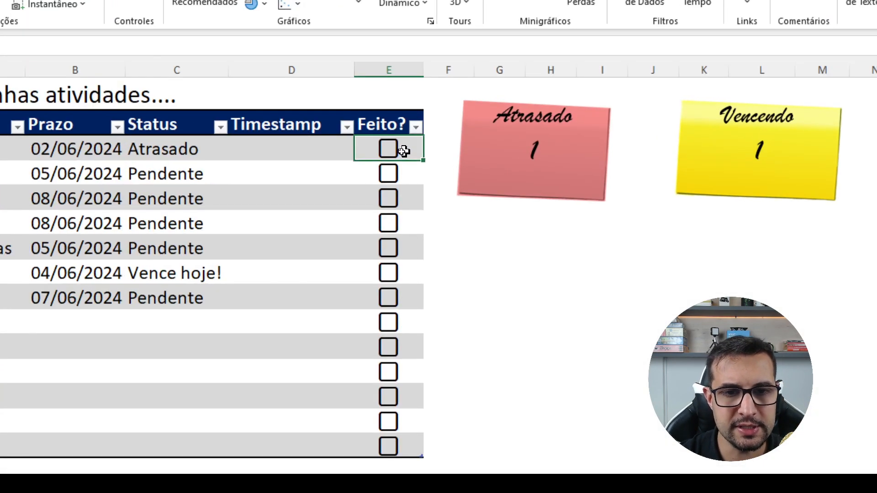
click(404, 151)
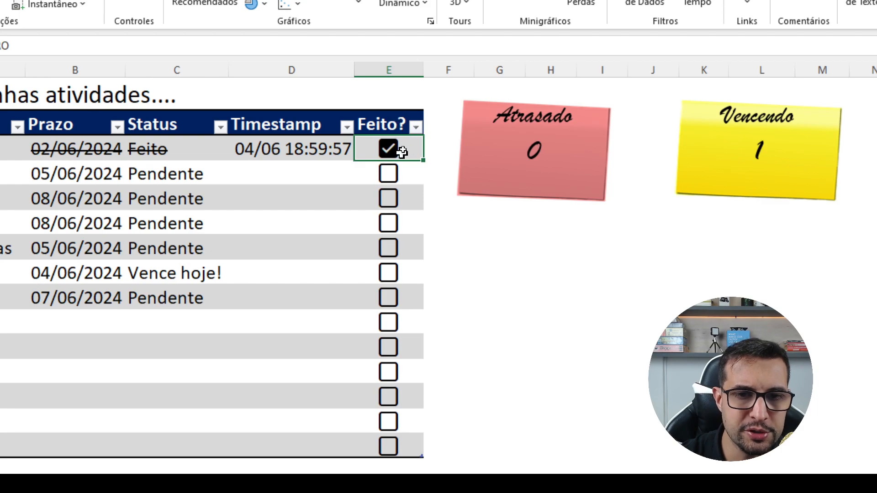
- Enter =E3 in cell E1 and toggle the Enviar Report de Vendas checkbox to test its underlying value
click(396, 91)
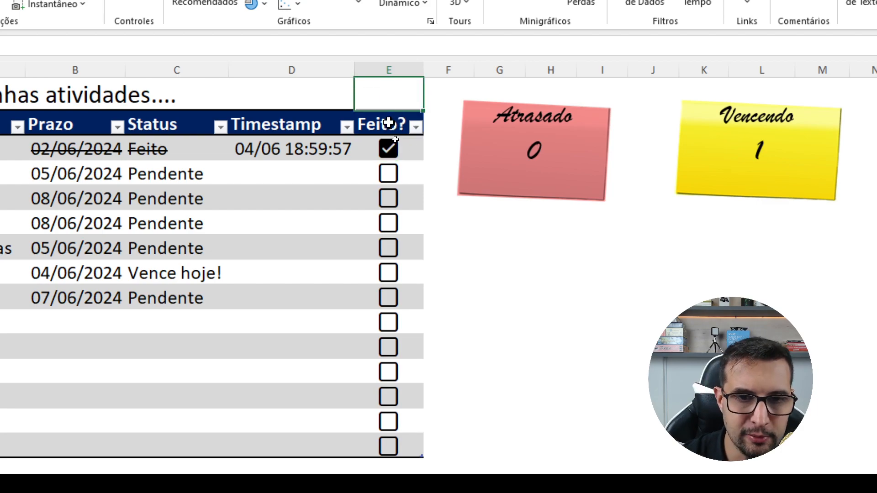
text(=)
click(411, 151)
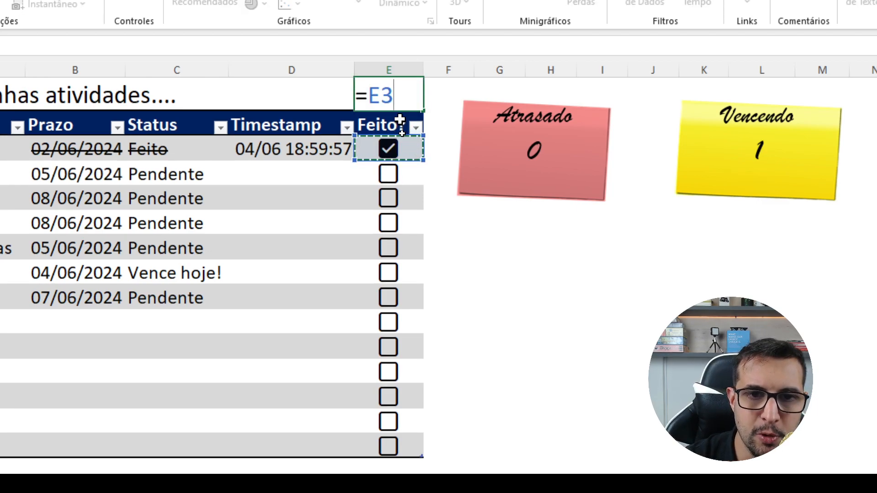
key(Return)
click(427, 155)
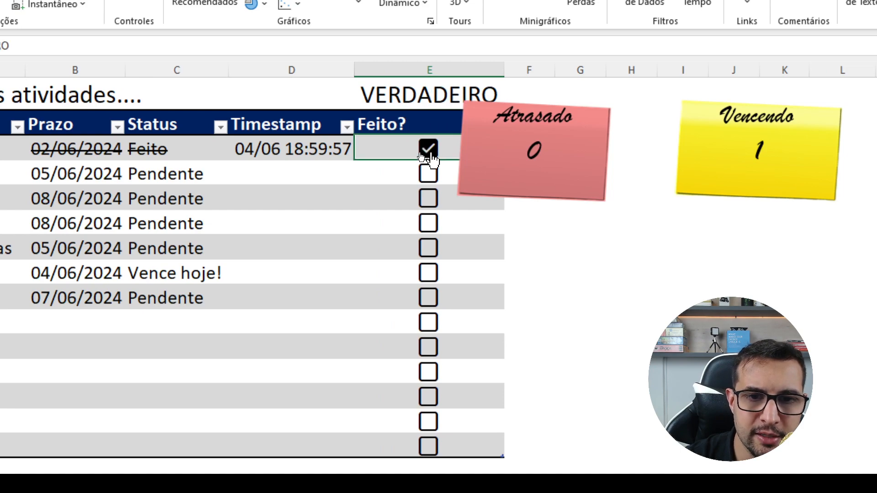
click(429, 155)
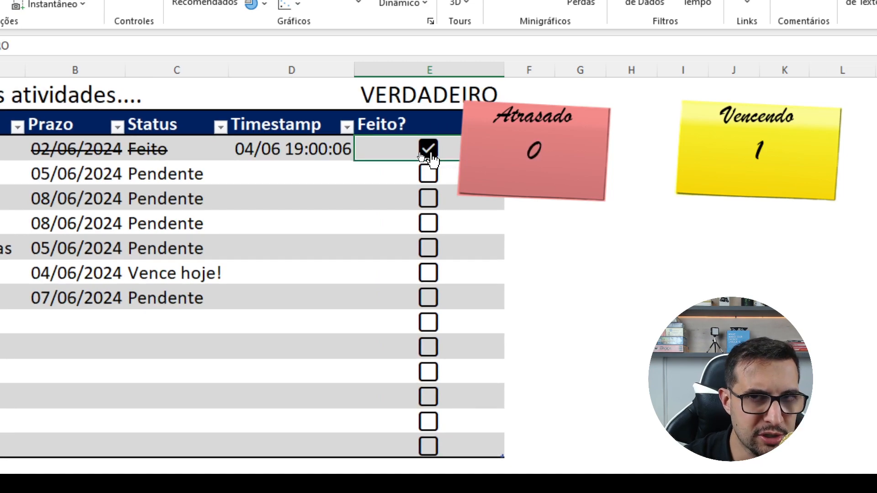
click(427, 155)
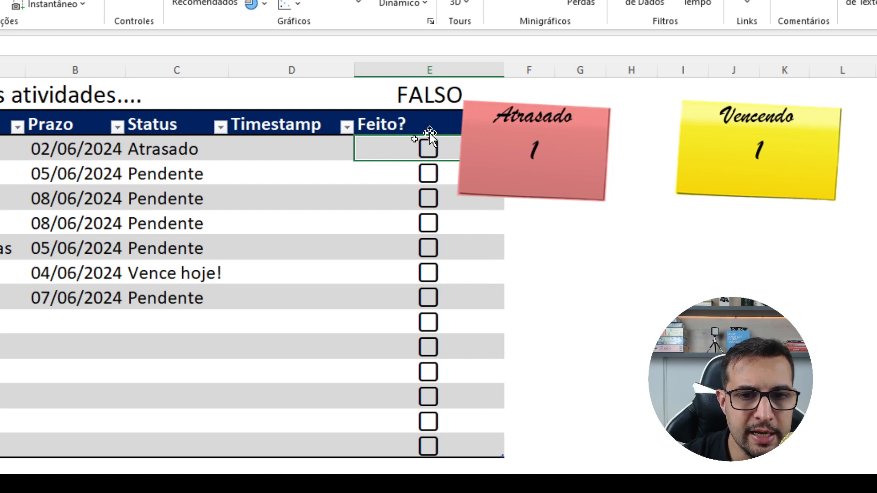
- Clear the test formula from cell E1 and narrow column E back to its original width
click(418, 96)
key(Delete)
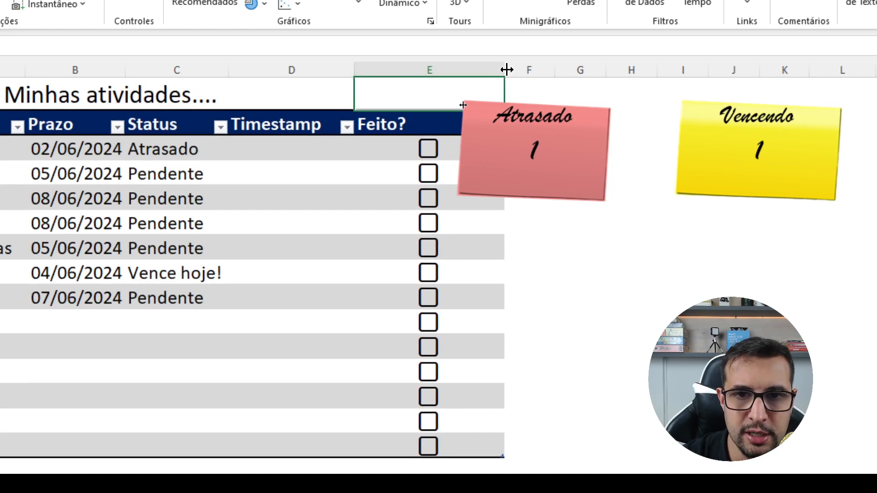
drag(506, 69, 423, 70)
- Tick the Feito? checkbox of Enviar Report de Vendas, then clear and tick it again to test the timestamp
click(317, 149)
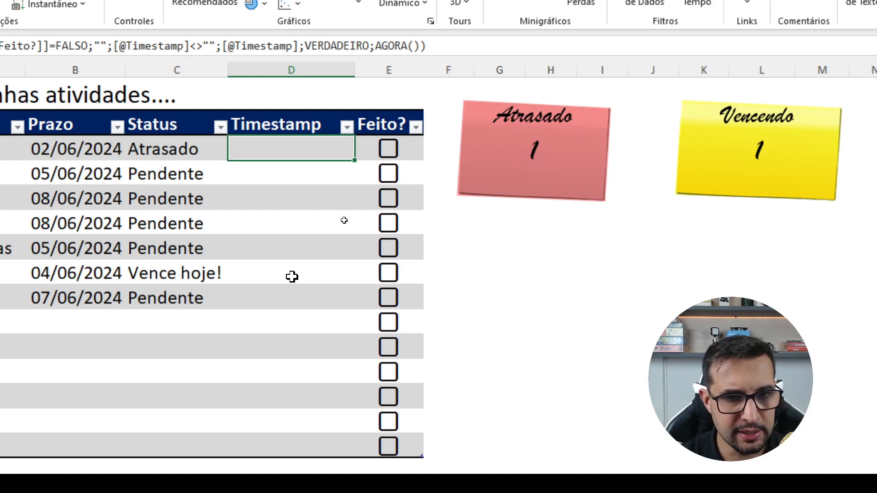
click(389, 157)
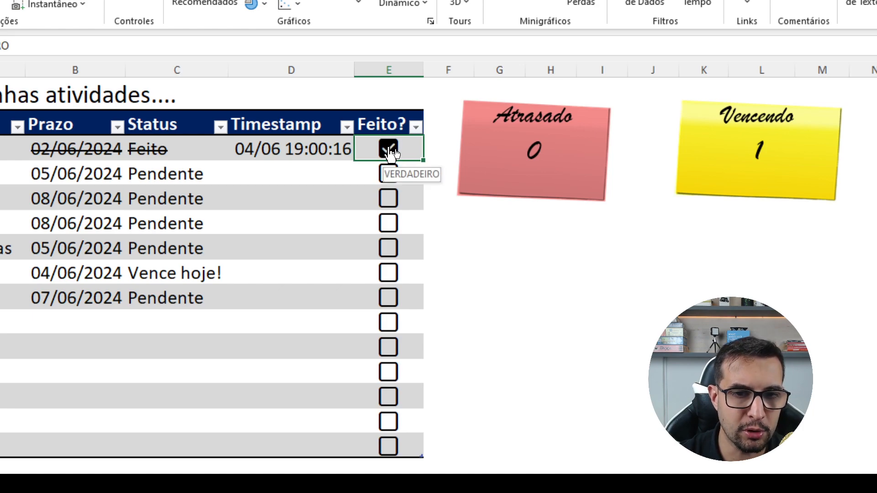
click(392, 153)
click(391, 156)
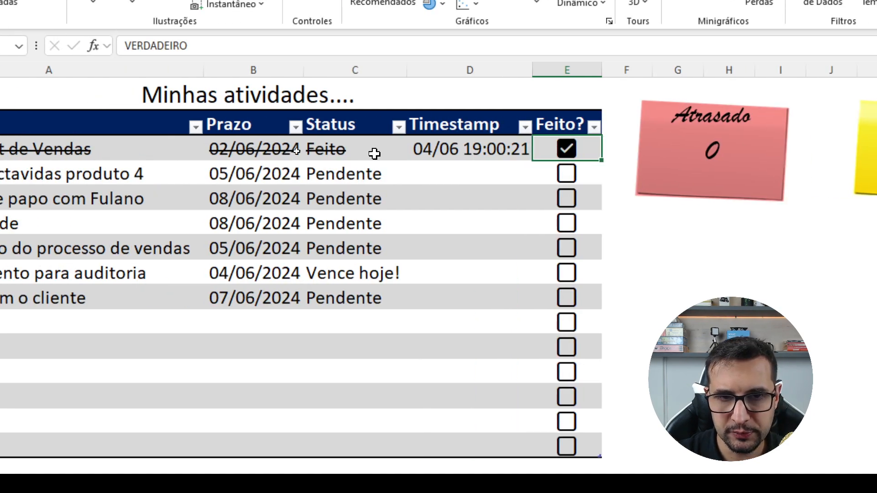
- Clear Timestamp cell D3 and begin an SE formula testing whether the row's Feito? value equals VERDADEIRO
click(444, 148)
key(Delete)
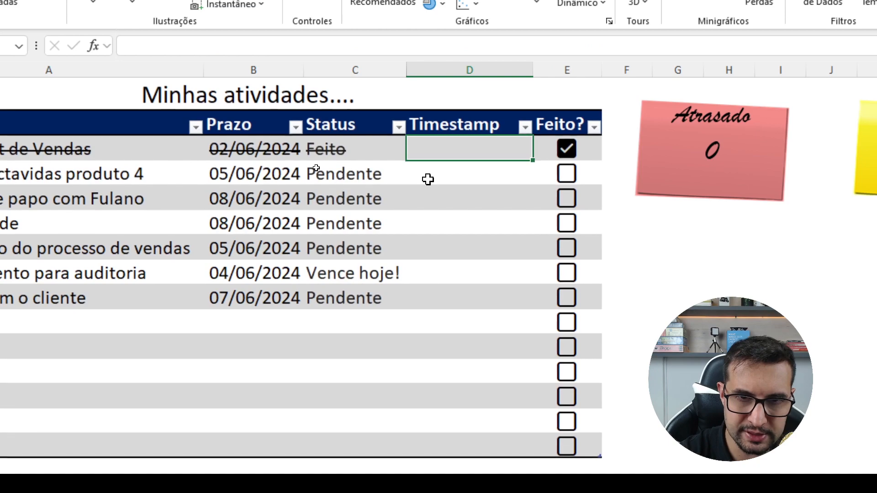
text(=SE)
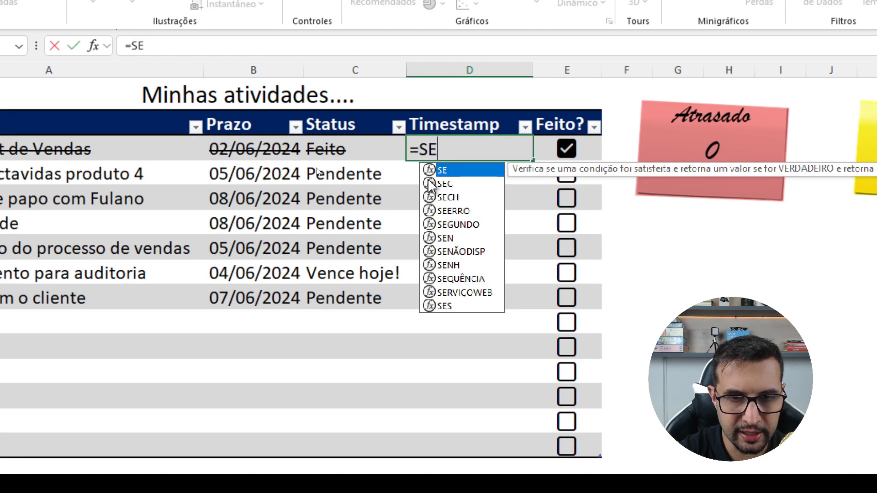
text(()
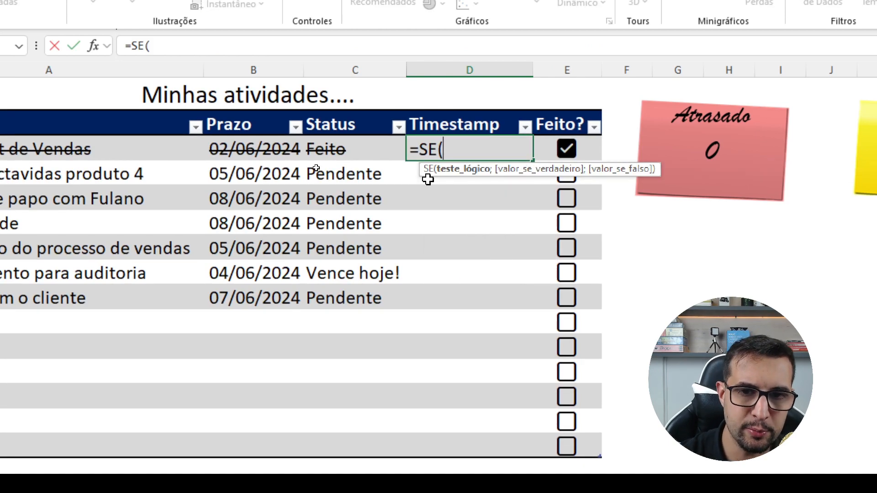
click(589, 149)
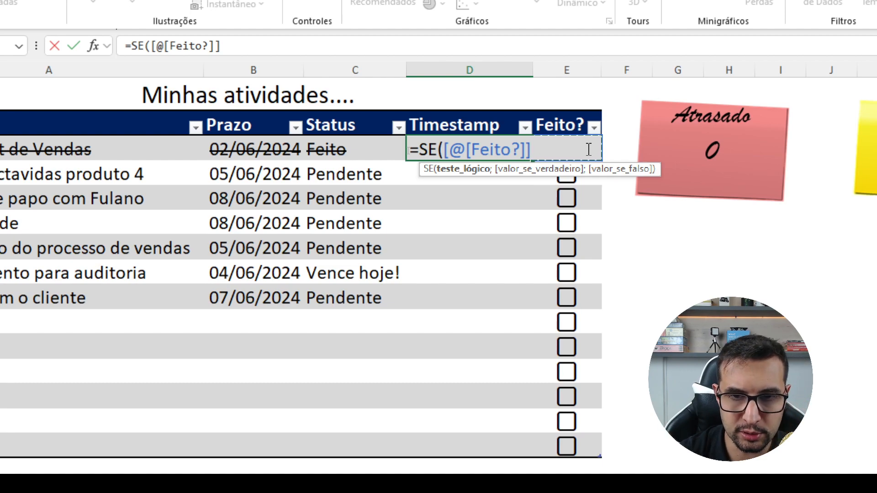
text(=VER)
key(Tab)
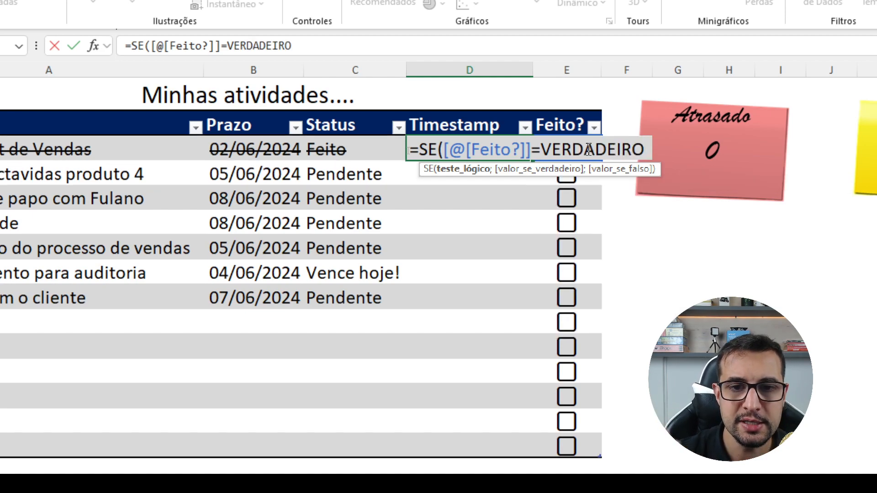
text(;)
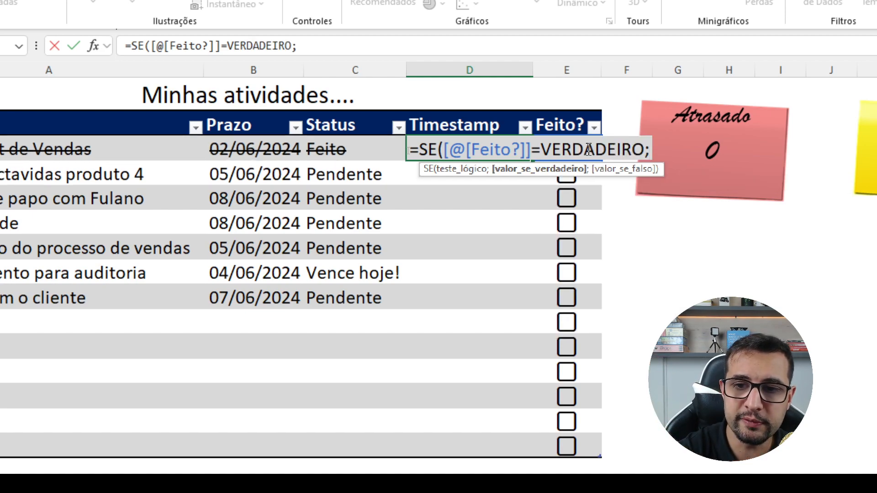
text(AGO)
- Complete the D3 formula with AGORA() as the true result, and untick and retick the row's Feito? checkbox to test it
key(Tab)
text()))
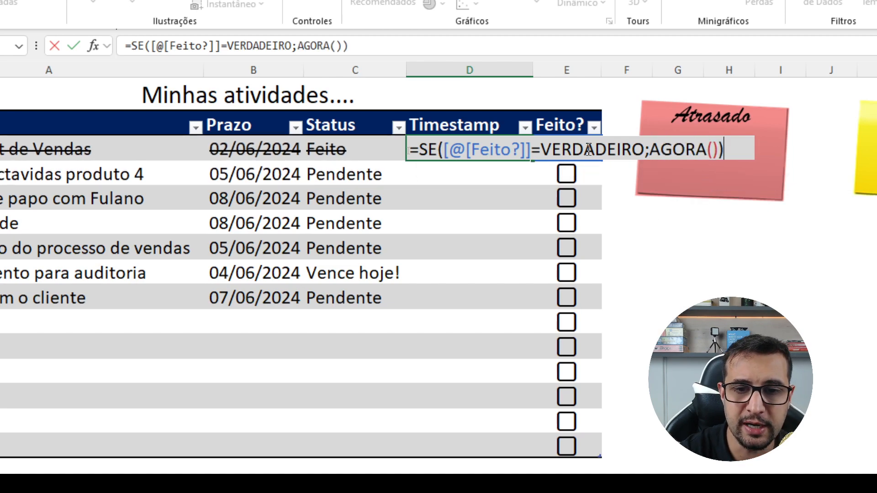
key(Return)
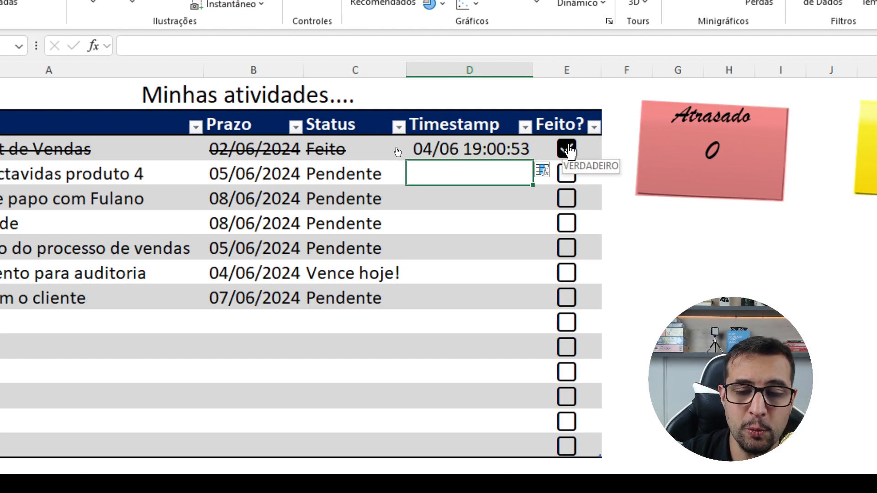
click(569, 150)
click(568, 150)
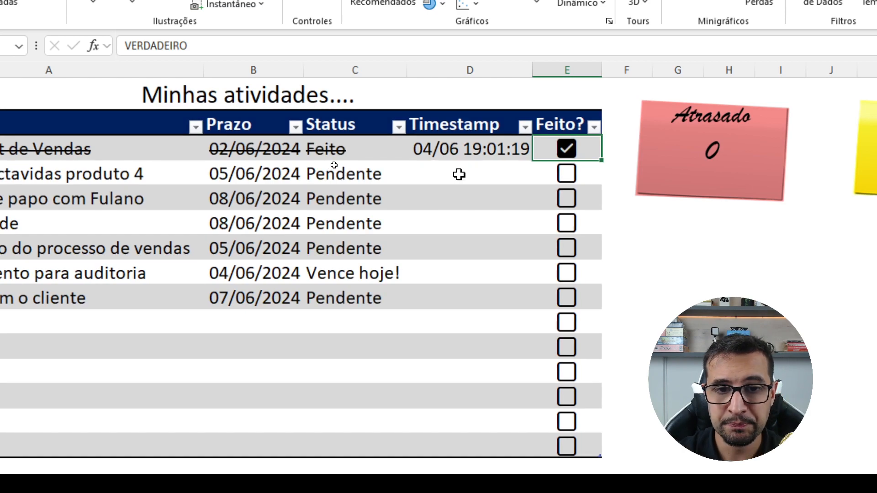
- Clear the Timestamp entries from D3 to D9, extend the selection through D15, and reselect D3
drag(458, 149, 442, 305)
key(Delete)
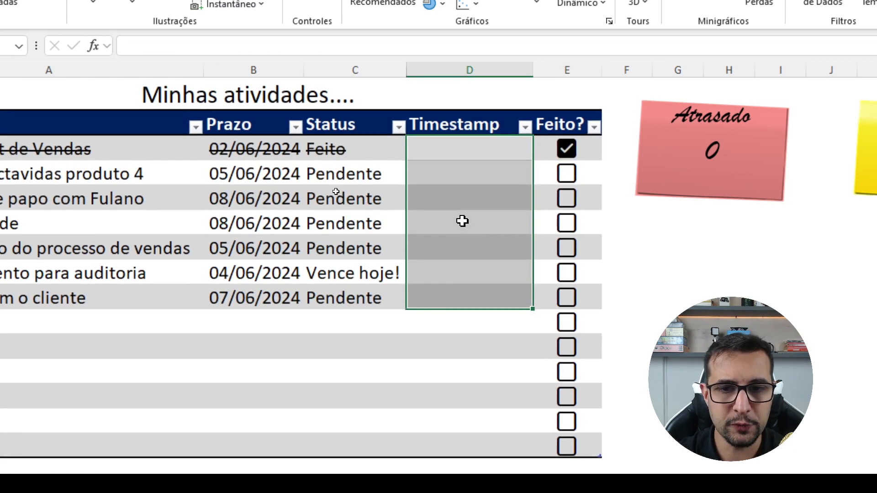
key(shift+Down)
key(shift+Down)
key(shift+Down)
key(shift+Down)
key(shift+Down)
key(shift+Down)
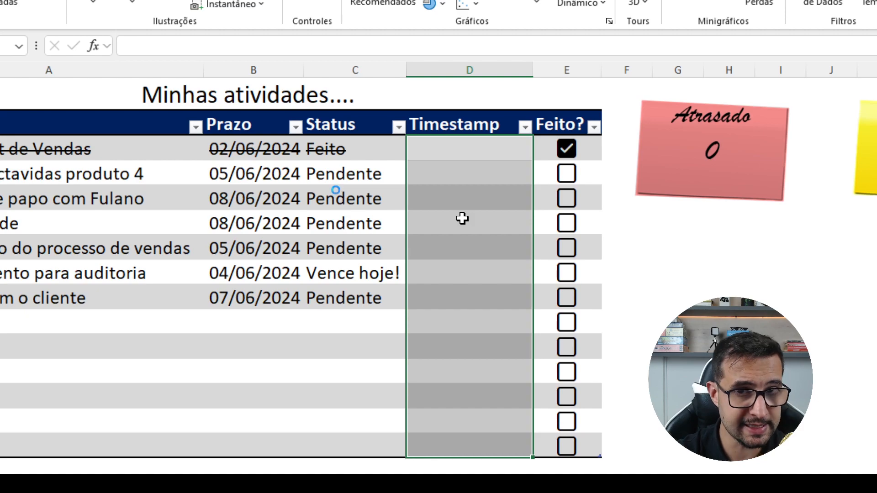
click(433, 155)
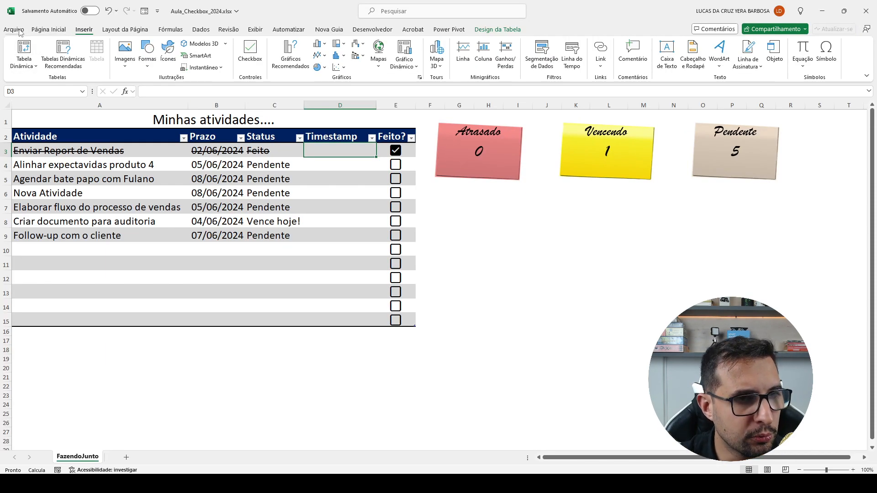
- Enable iterative calculation with a maximum of 1 iteration in Excel's formula calculation options and accept the settings
click(15, 30)
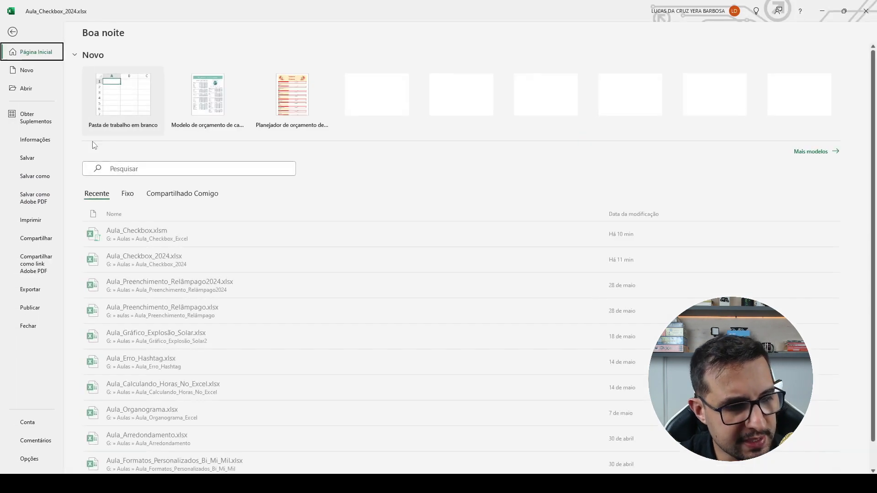
click(34, 459)
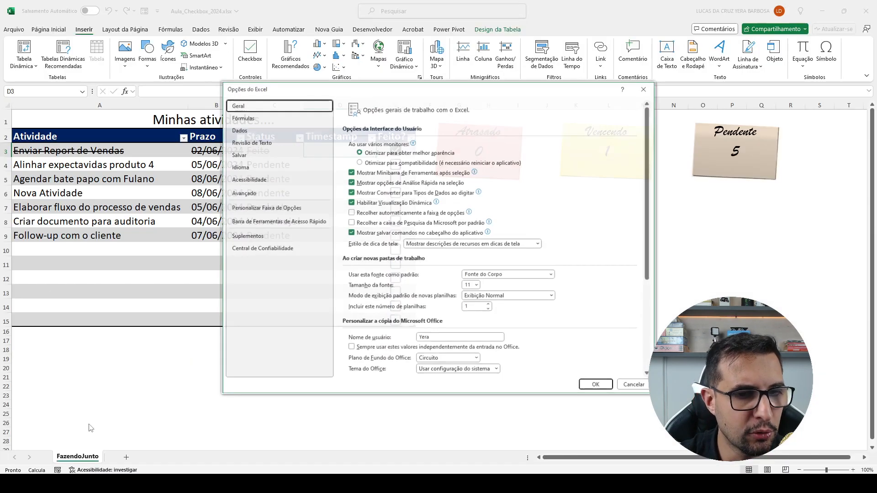
drag(329, 94, 175, 43)
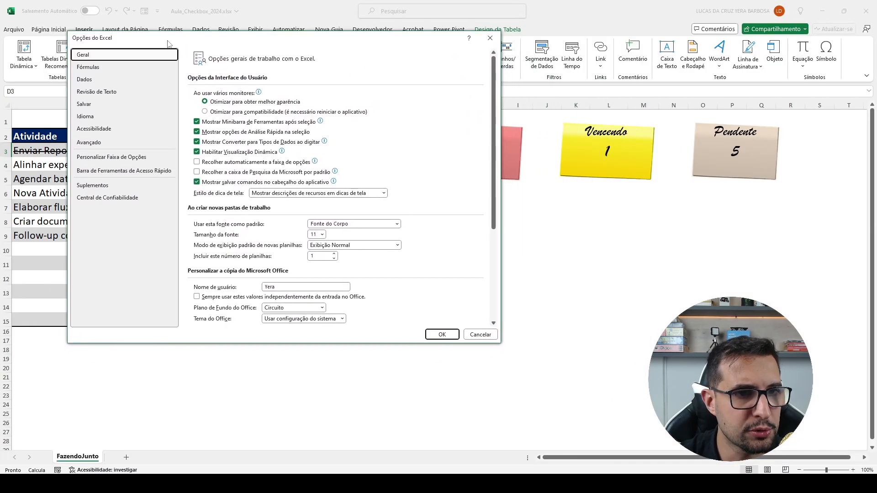
click(110, 68)
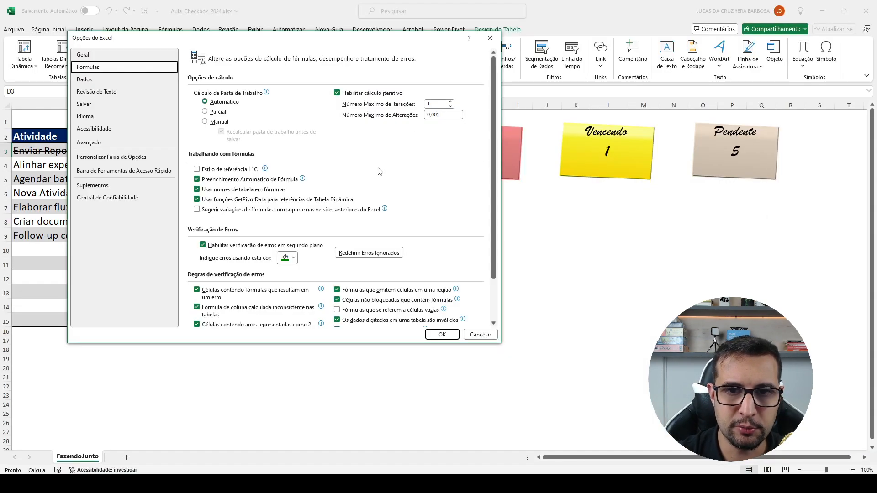
click(442, 335)
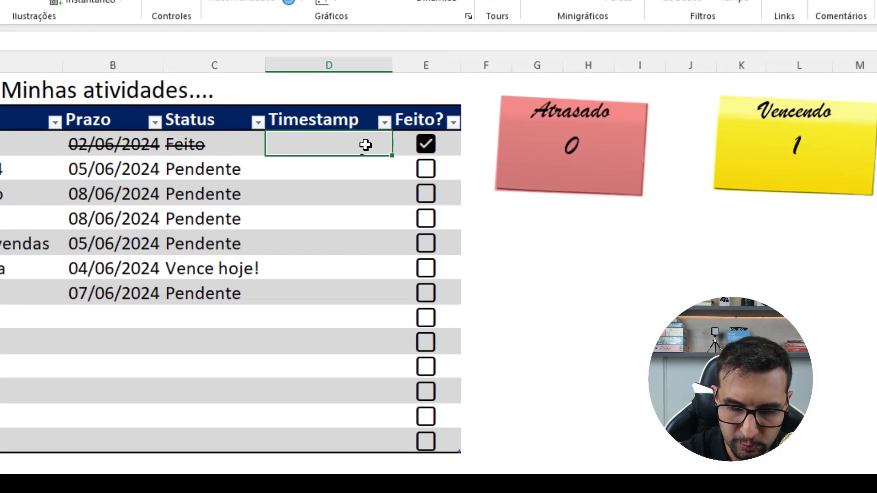
- Begin an SES formula in D3 that returns an empty string "" when the row's Feito? value equals FALSO
text(=SES()
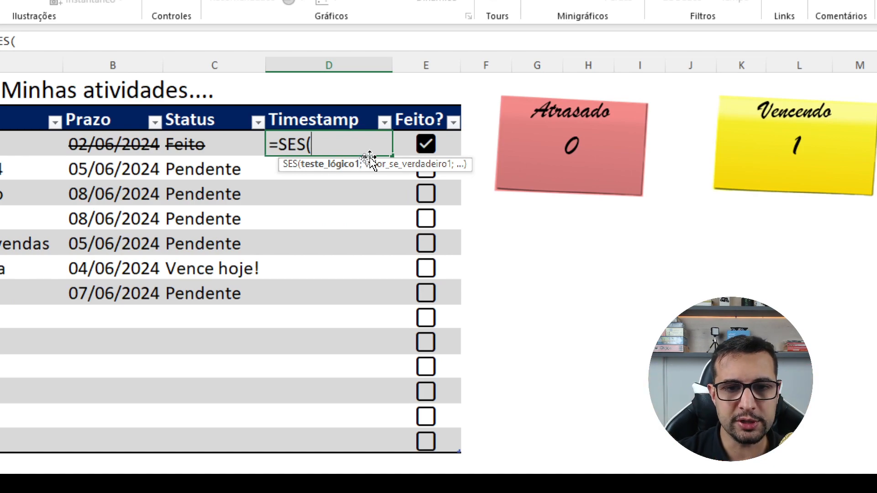
click(448, 147)
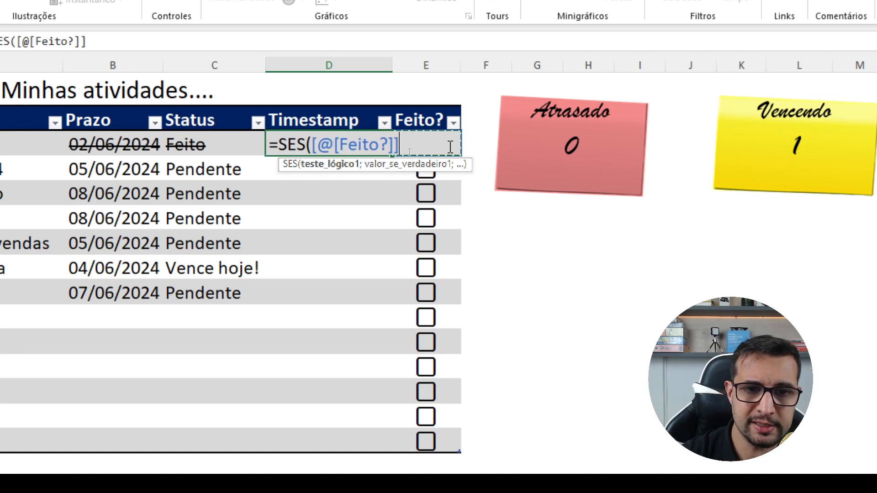
text(=)
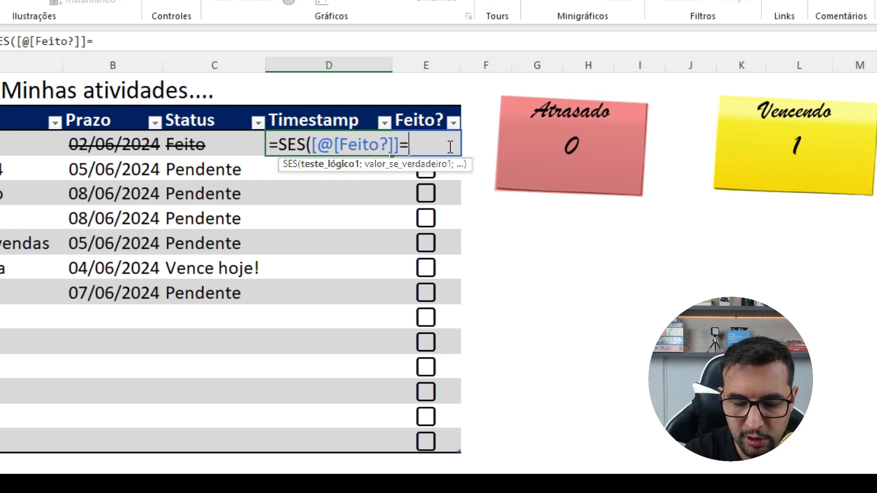
text(FALSO)
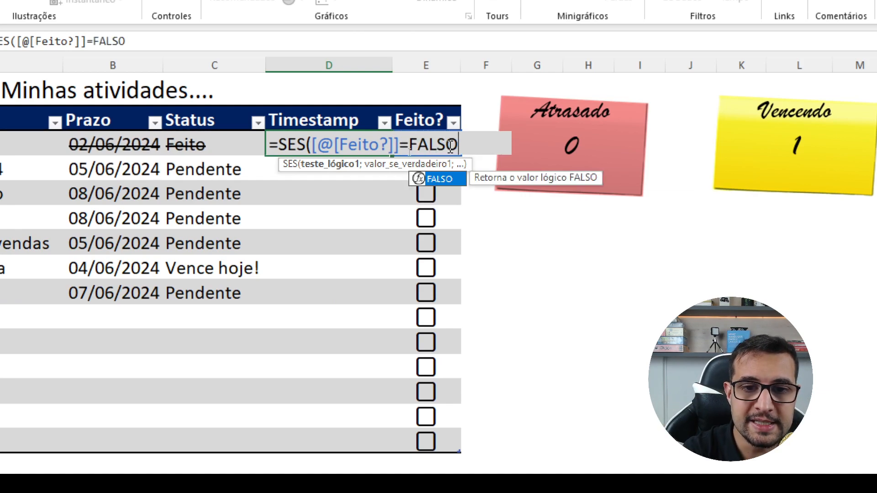
text(;)
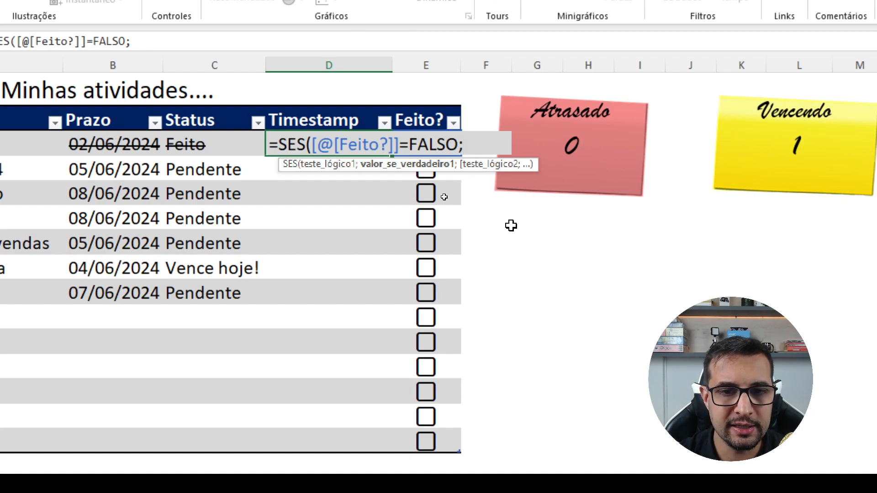
text("")
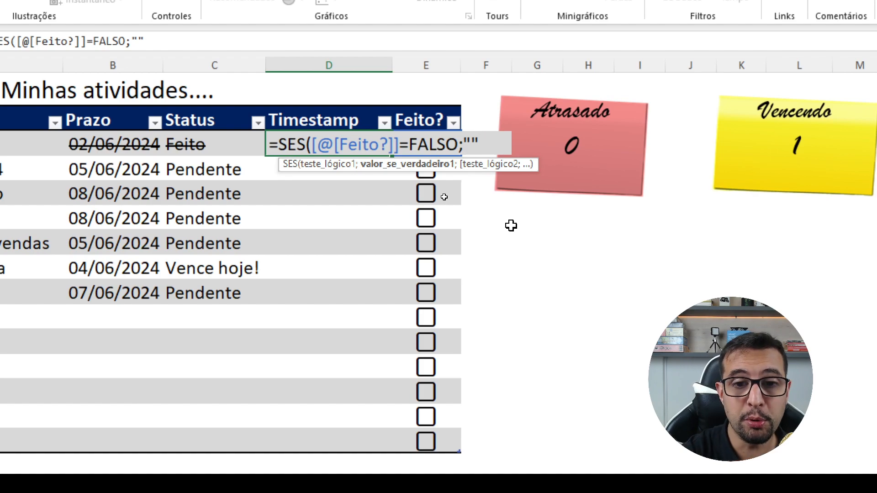
text(;)
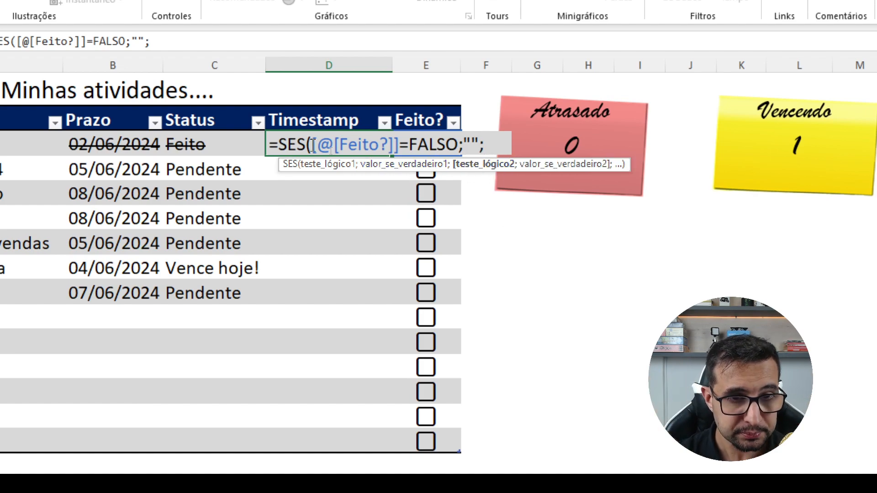
- Add a second condition to the D3 formula that returns the row's own Timestamp when that Timestamp is <>""
click(275, 152)
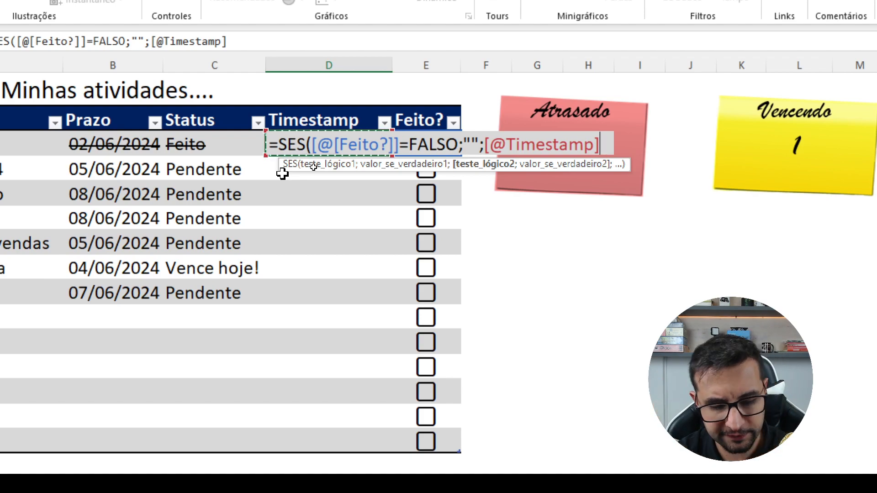
text(<>"")
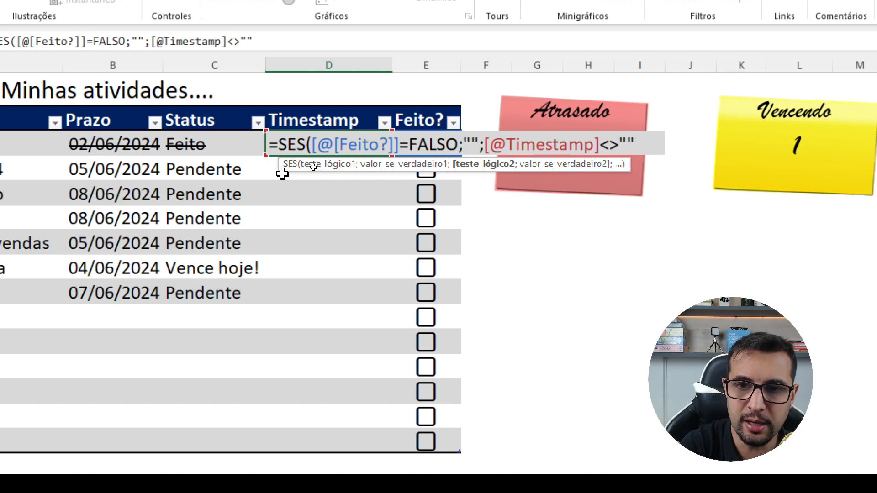
text(;)
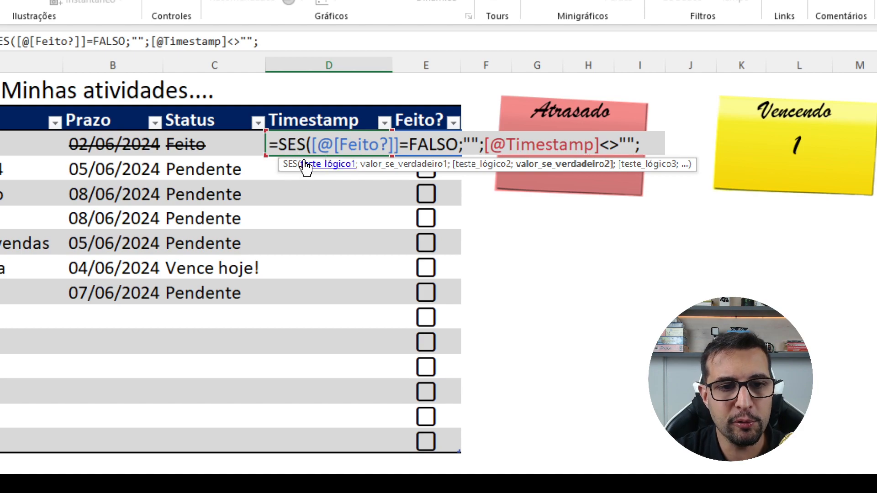
click(275, 159)
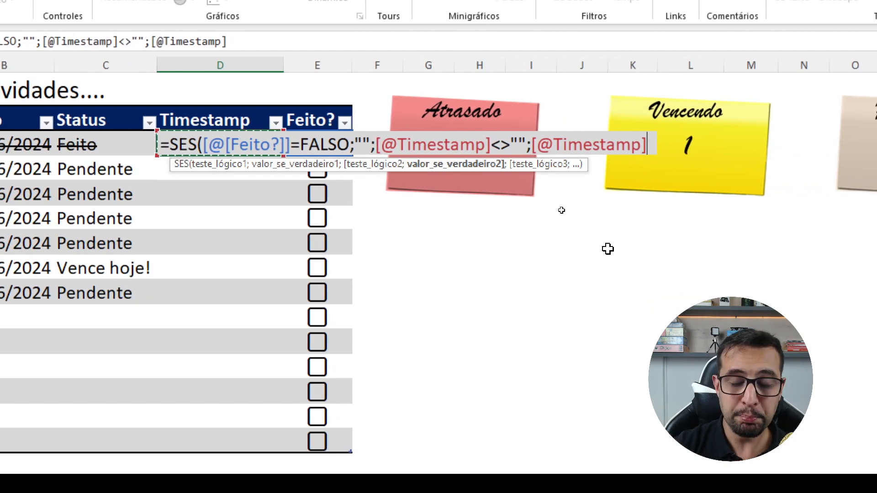
text(;)
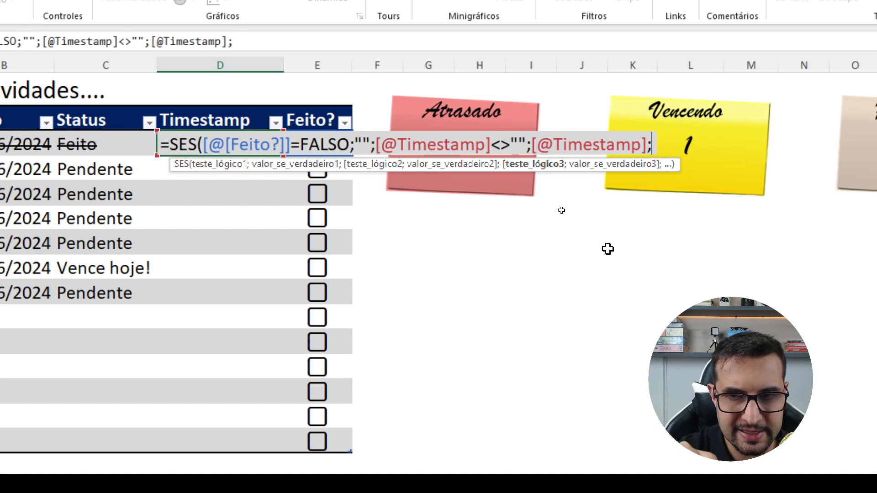
- Finish the SES formula in D3 with VERDADEIRO as the third condition and AGORA() as its result, and enter it
text(V)
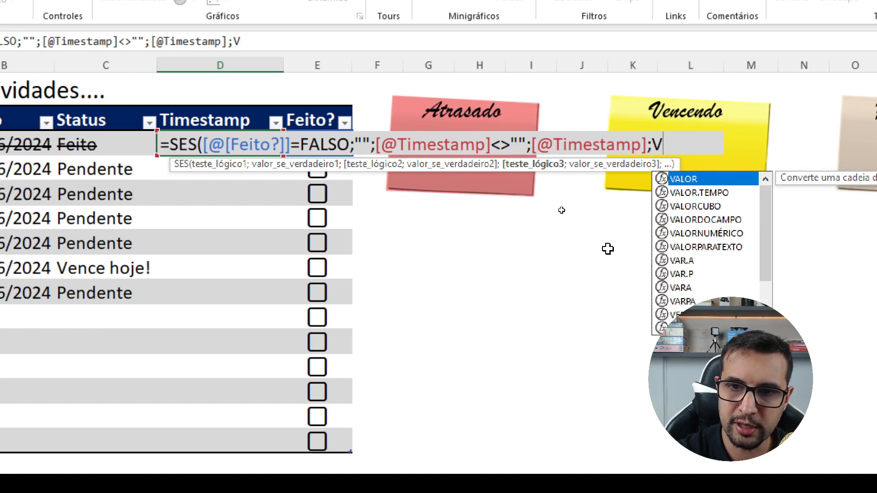
text(ERDADEIRO)
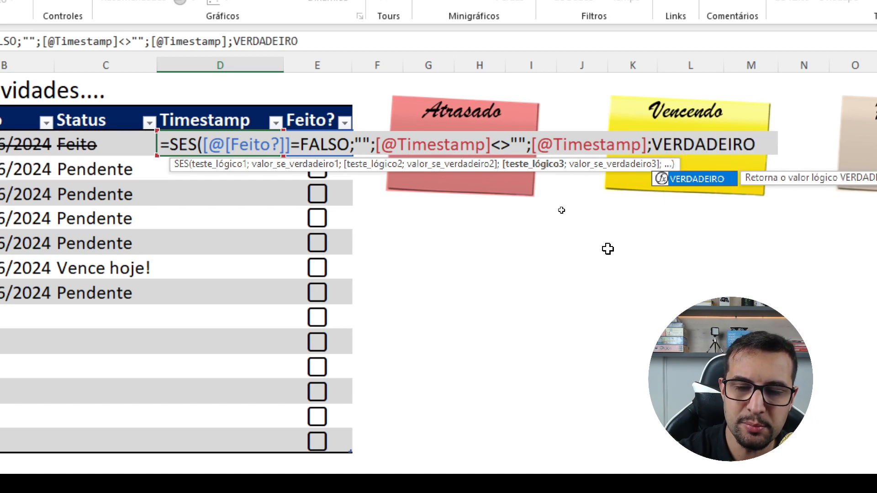
text(;)
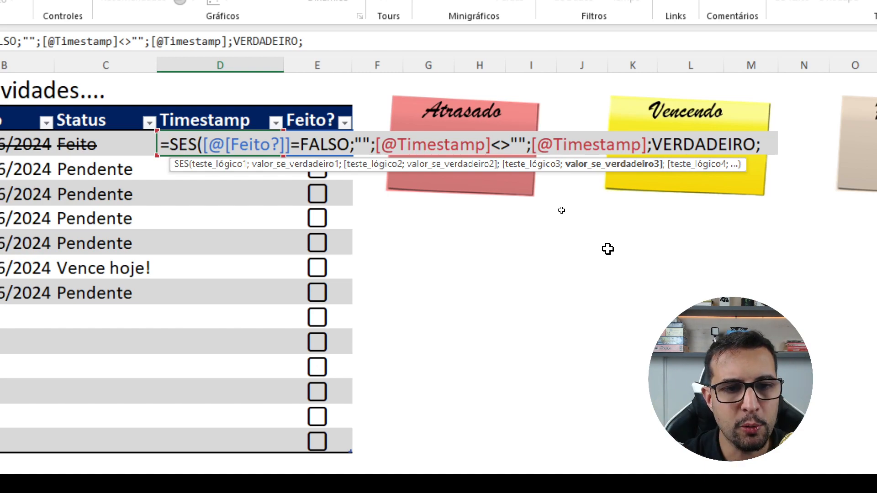
text(AGORA())
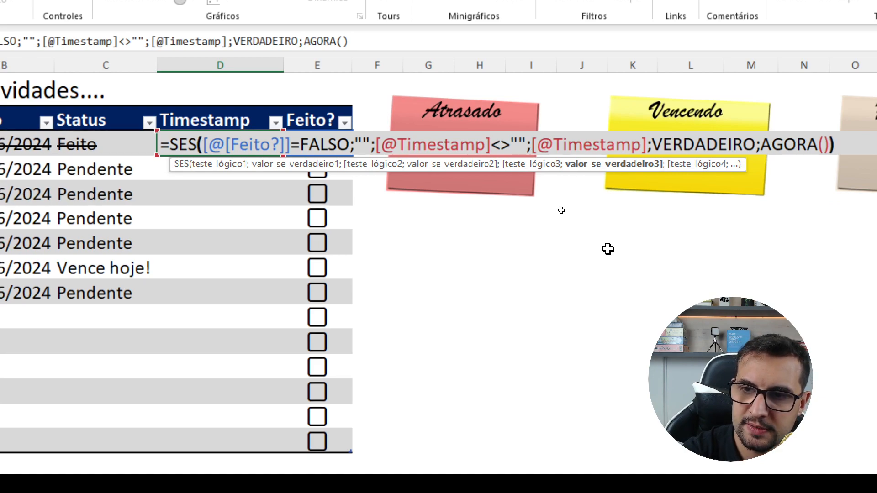
text())
key(Return)
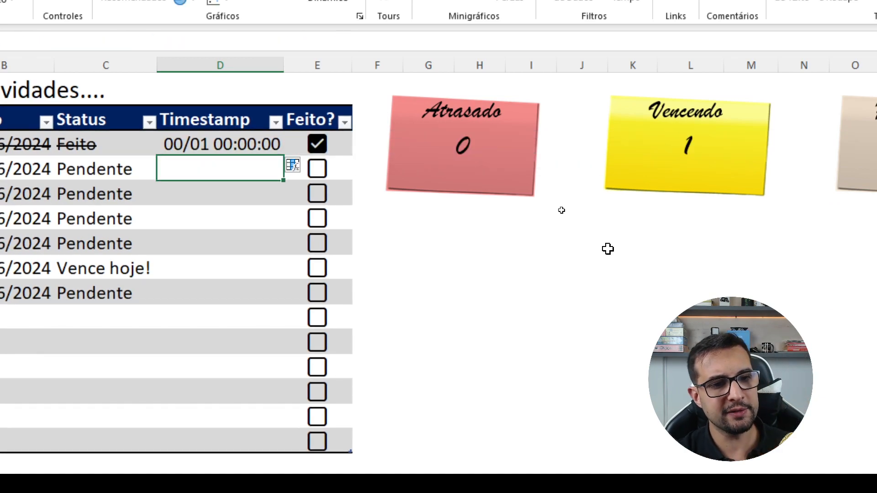
- Untick and retick the Feito? checkbox of Enviar Report de Vendas to test the new timestamp formula
click(319, 147)
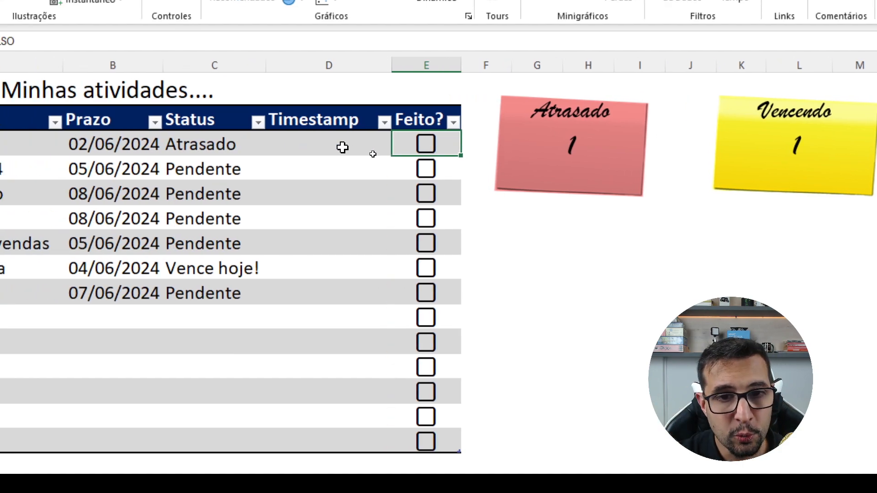
click(425, 144)
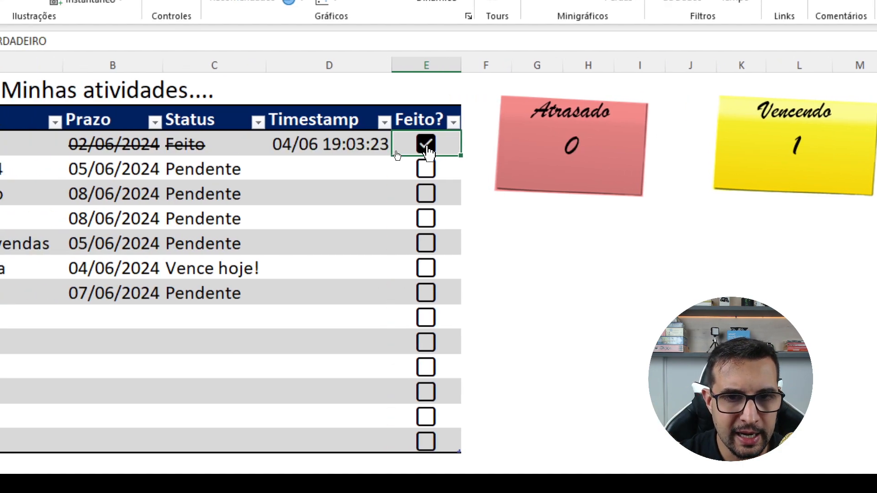
click(346, 170)
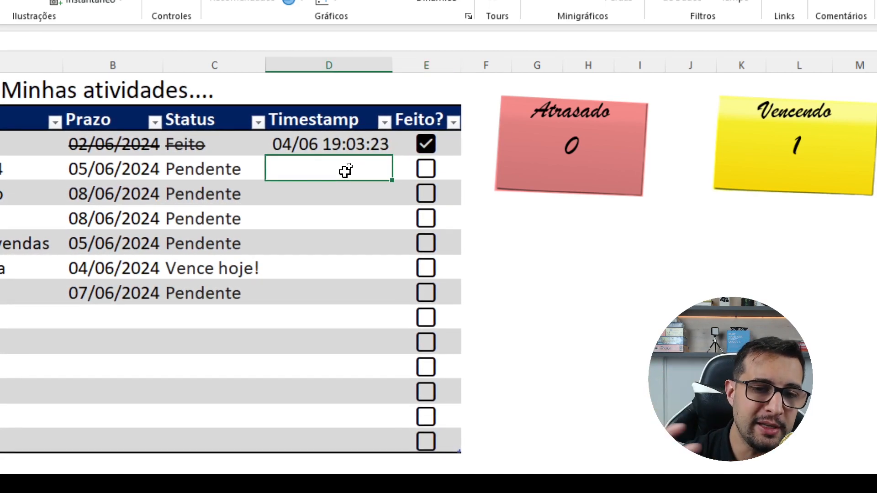
- Open the D3 timestamp formula, re-enter it as is, and untick the Feito? checkbox of Enviar Report de Vendas
click(352, 149)
double_click(352, 149)
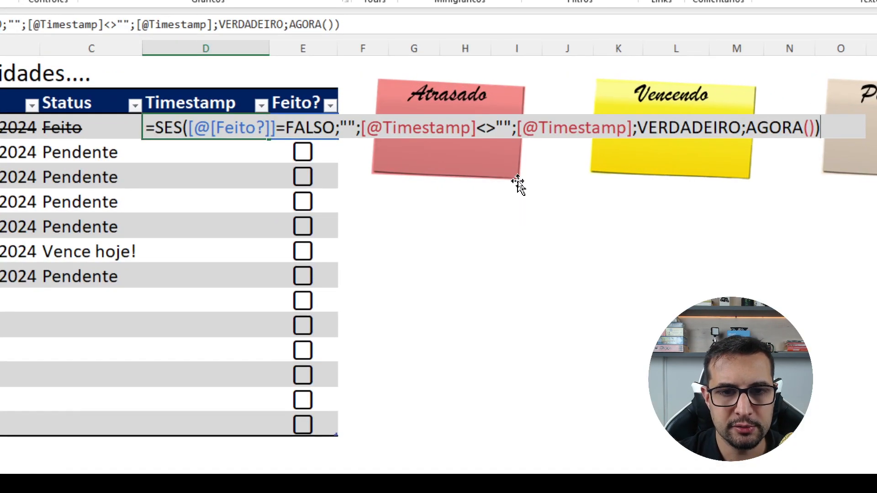
key(Return)
click(400, 155)
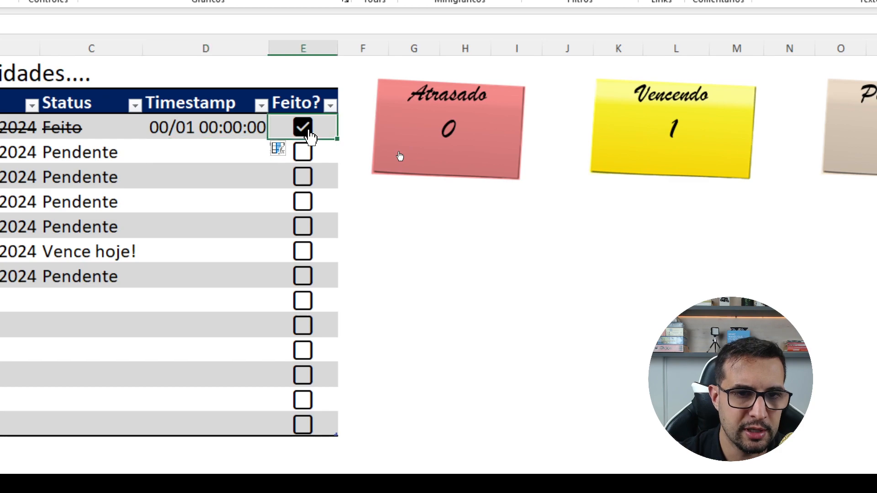
click(307, 131)
- Examine the D3 SES formula's FALSO test, the Timestamp self-reference and the AGORA() result in the cell
click(242, 127)
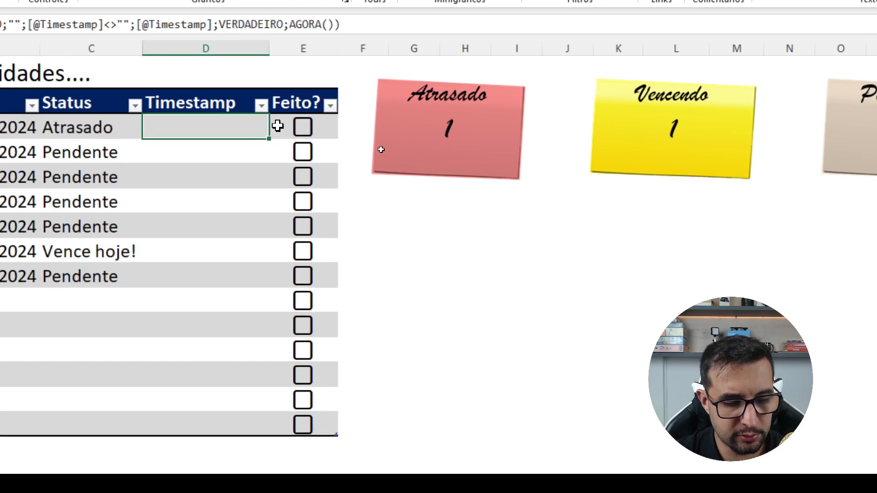
key(F2)
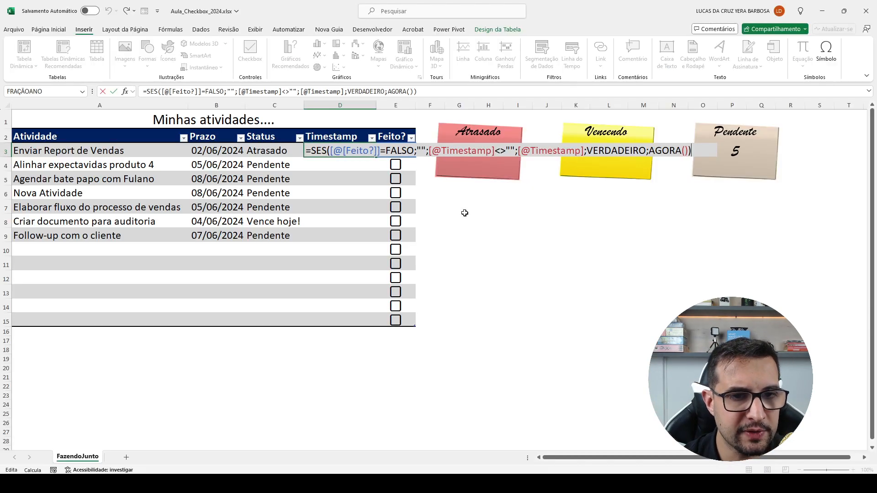
key(ctrl+Return)
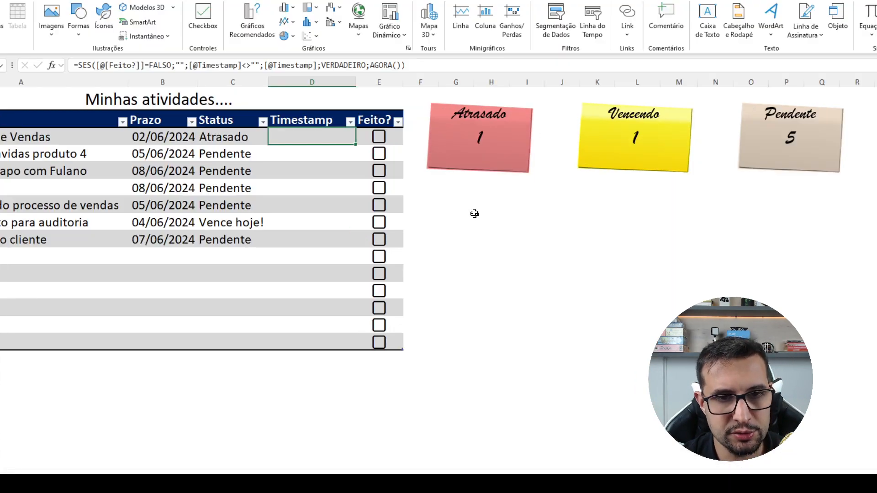
key(F2)
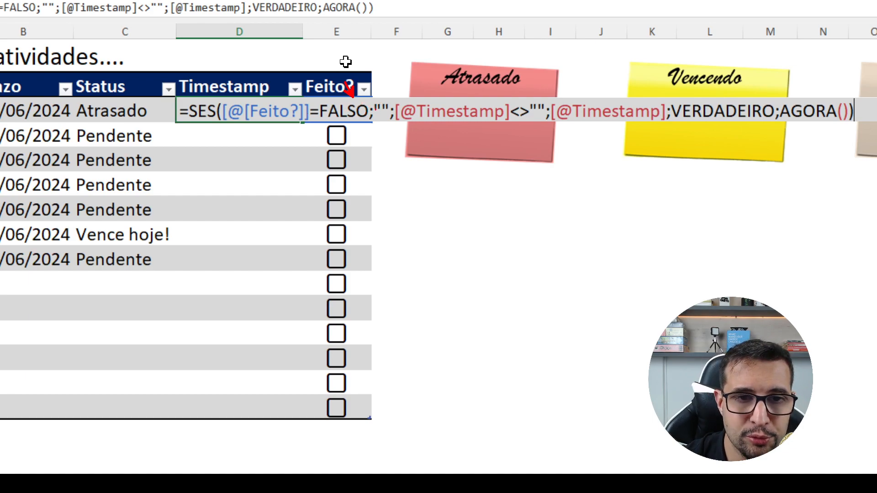
drag(261, 117, 367, 106)
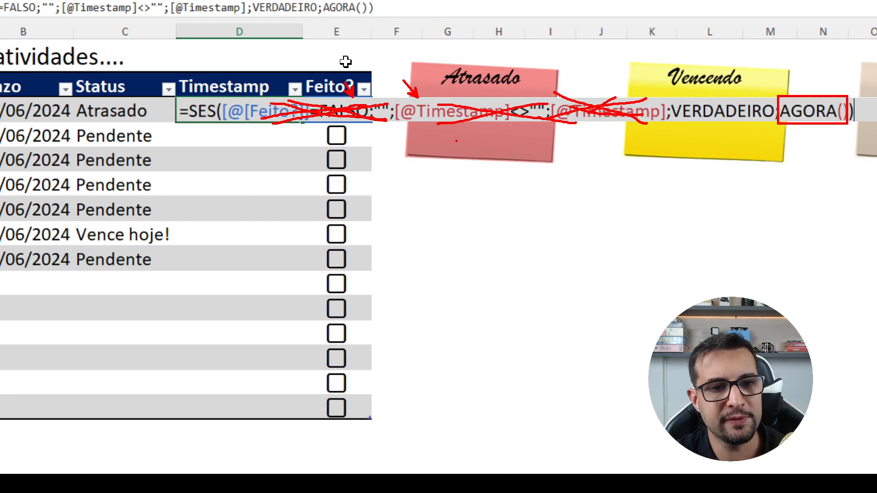
- Tick the Feito? checkbox of Enviar Report de Vendas and copy the D3 timestamp formula down through D9
key(Return)
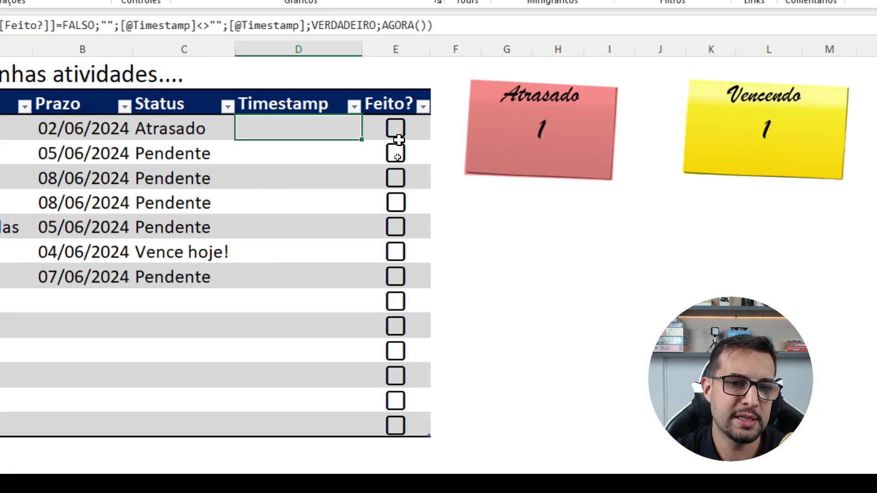
click(396, 129)
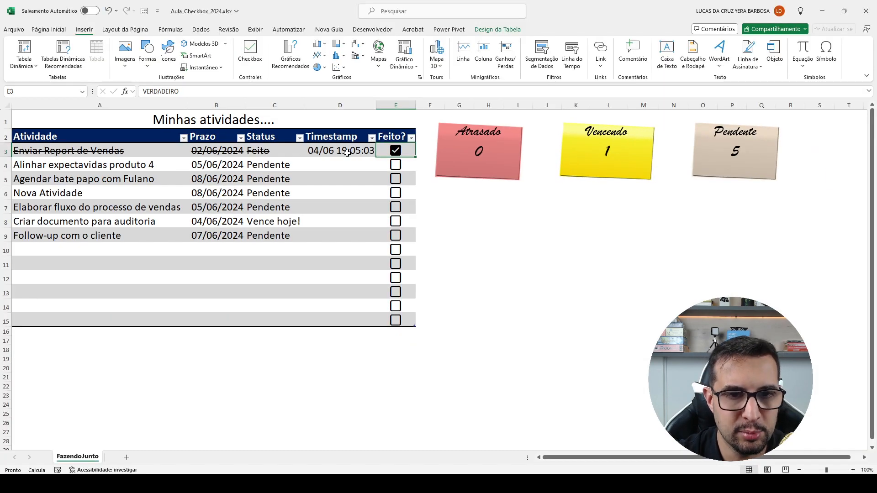
click(303, 131)
key(ctrl+c)
shift+click(323, 235)
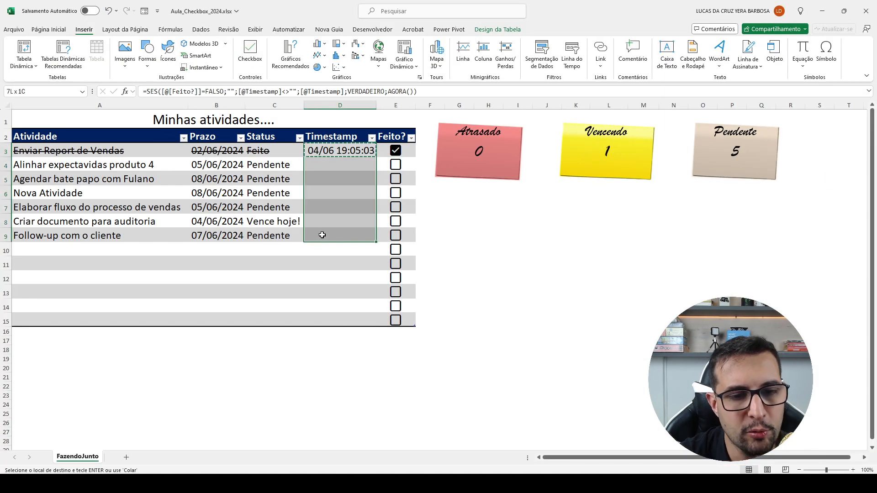
key(Return)
click(341, 174)
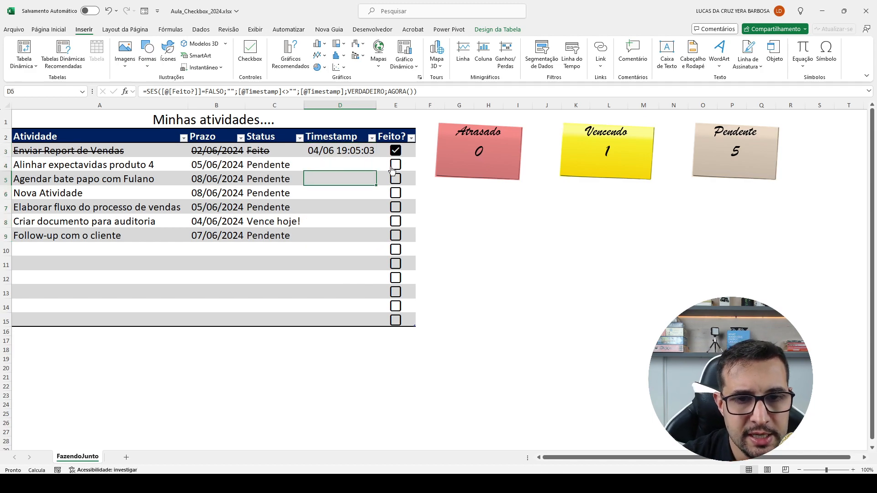
- Tick Feito? for the activities in rows 4, 5 and 7, and tick then untick Nova Atividade to test the copied formula
click(396, 165)
click(395, 178)
click(395, 192)
click(399, 214)
click(397, 194)
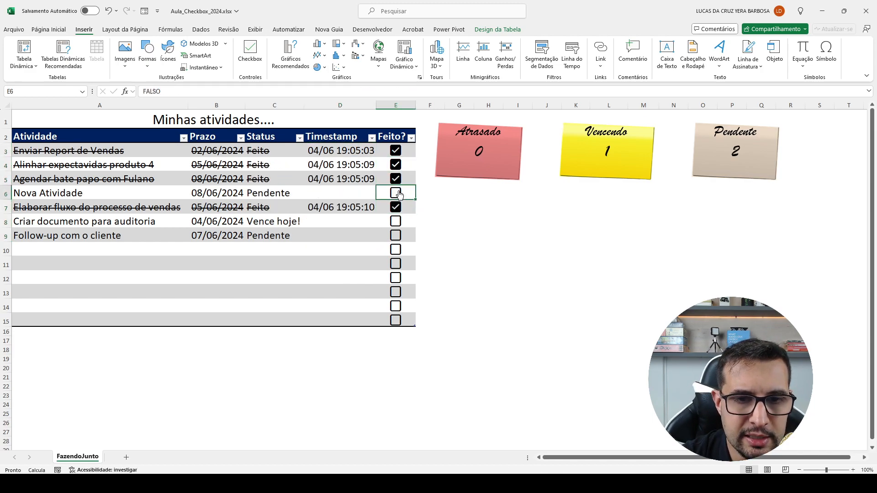
- Tick Feito? for Criar documento para auditoria and Nova Atividade, and untick and retick rows 4, 5 and 7 to renew their timestamps
click(396, 179)
click(397, 207)
click(396, 220)
click(396, 209)
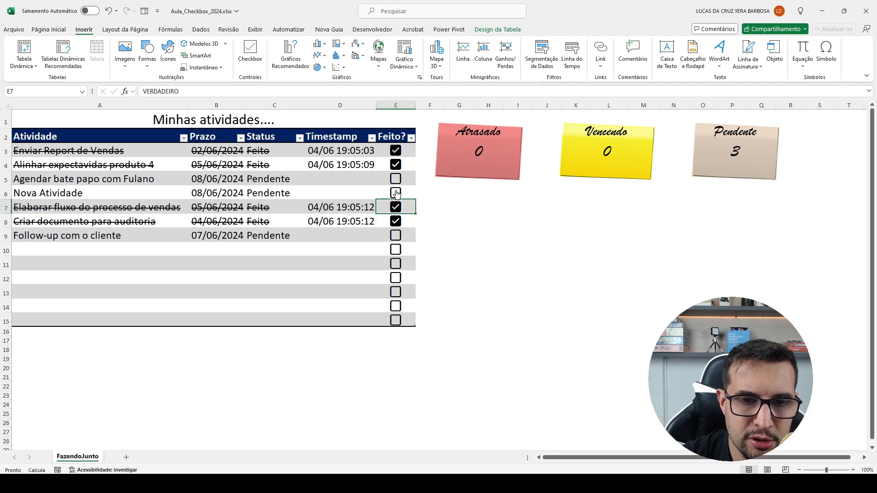
click(396, 194)
click(396, 180)
click(396, 180)
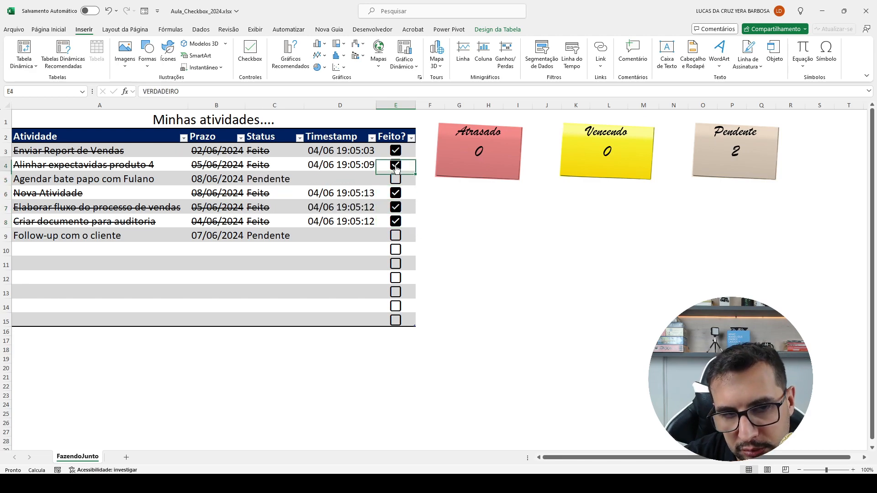
click(396, 165)
click(396, 179)
click(397, 165)
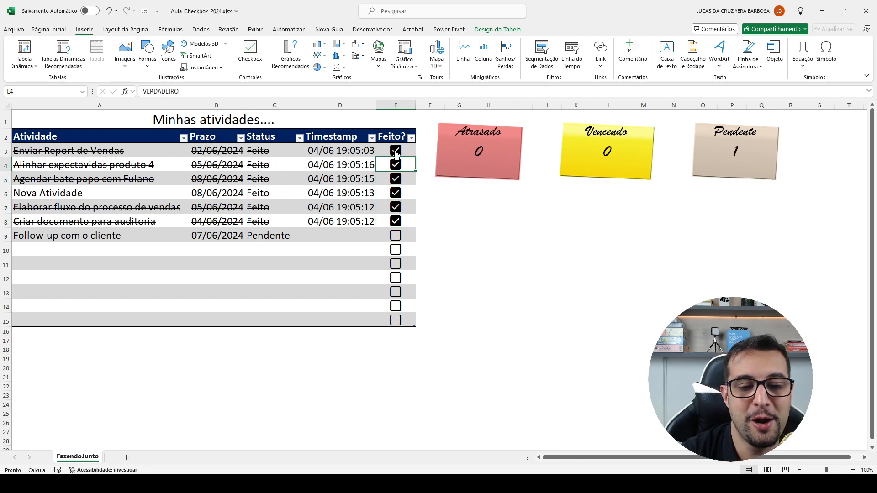
- Examine the timestamp formula cells D3 to D15 and the sheet protection commands available for them
click(337, 205)
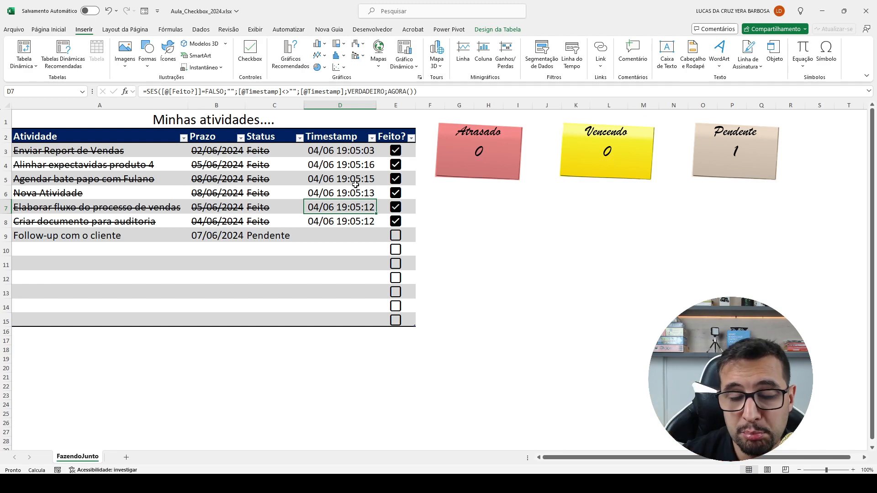
drag(341, 150, 339, 224)
click(337, 192)
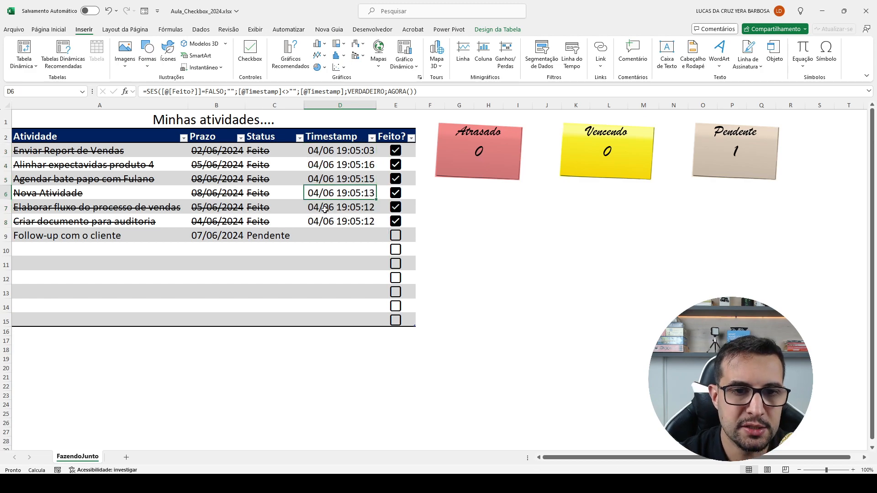
key(ctrl+space)
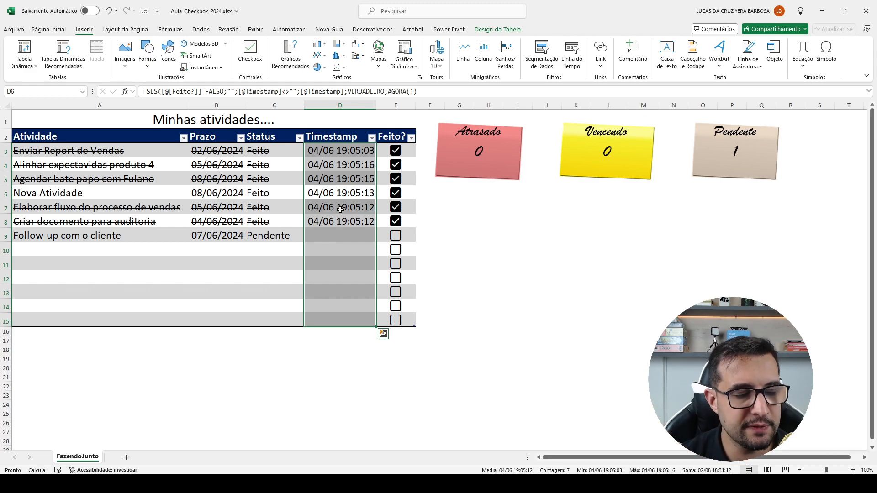
drag(340, 151, 343, 321)
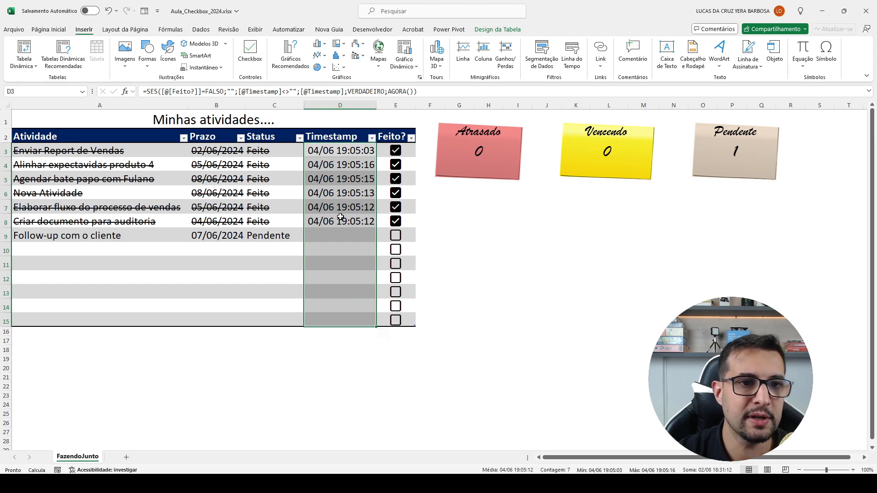
click(229, 30)
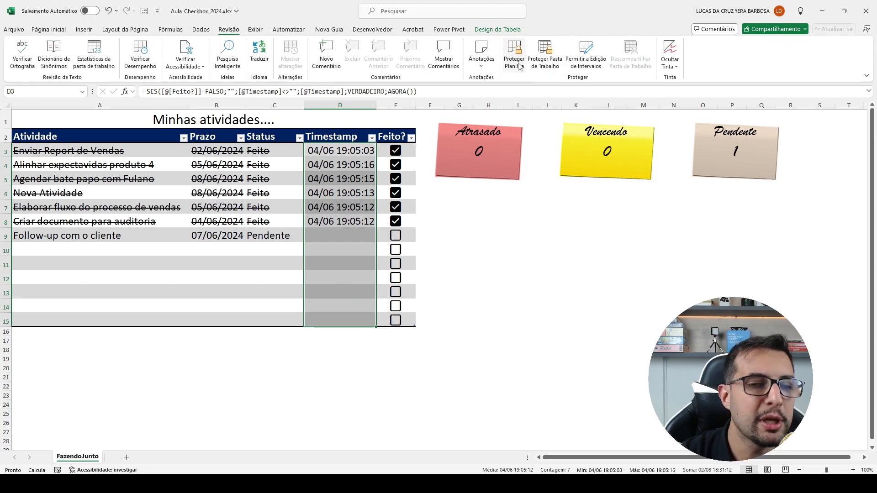
click(342, 153)
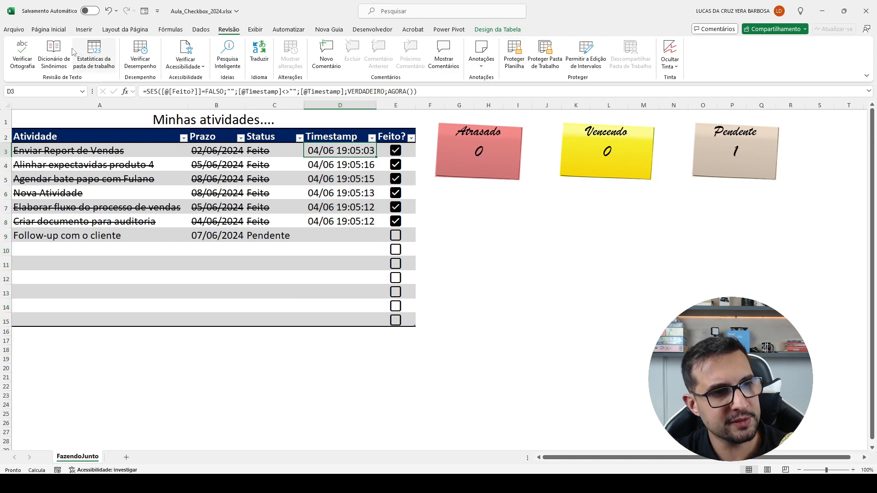